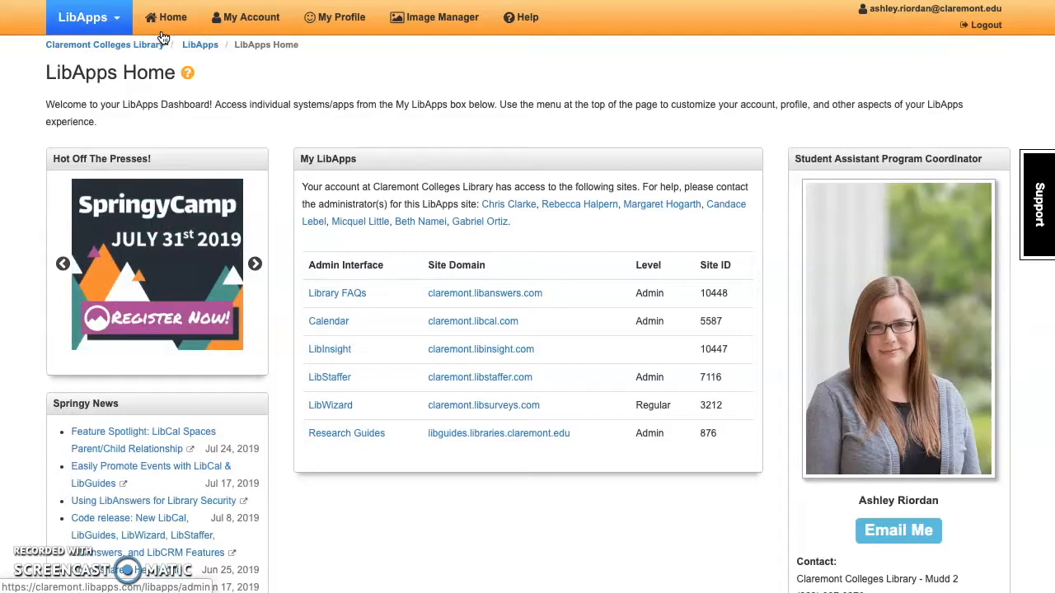
- Open LibWizard and open the existing quiz "Shelving at The Claremont Colleges Library" from its quiz list
{"action": "left_click", "coordinate": [338, 408]}
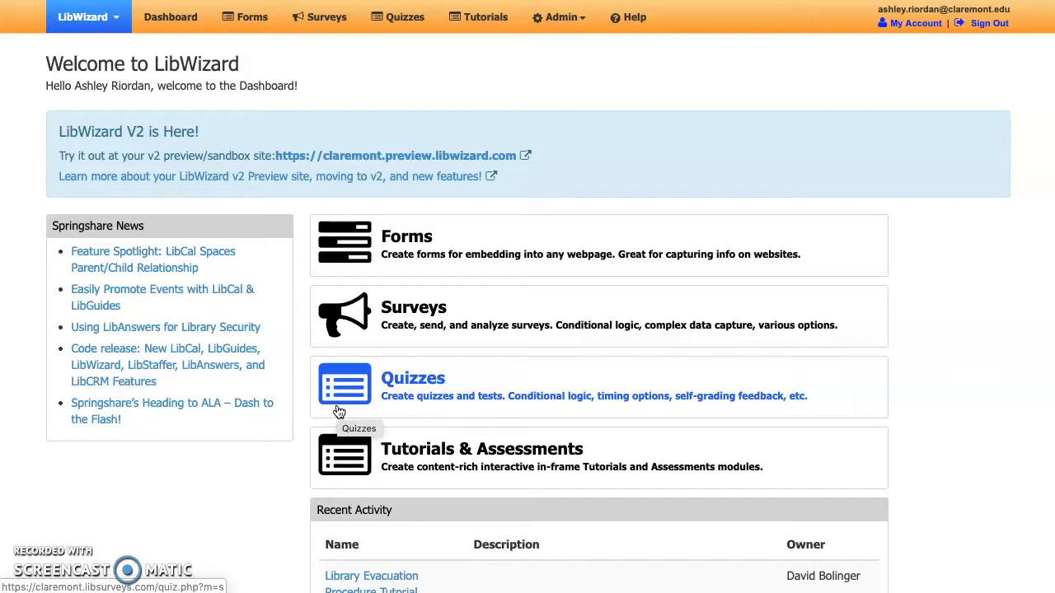
{"action": "scroll", "coordinate": [993, 418], "scroll_direction": "down", "scroll_amount": 3}
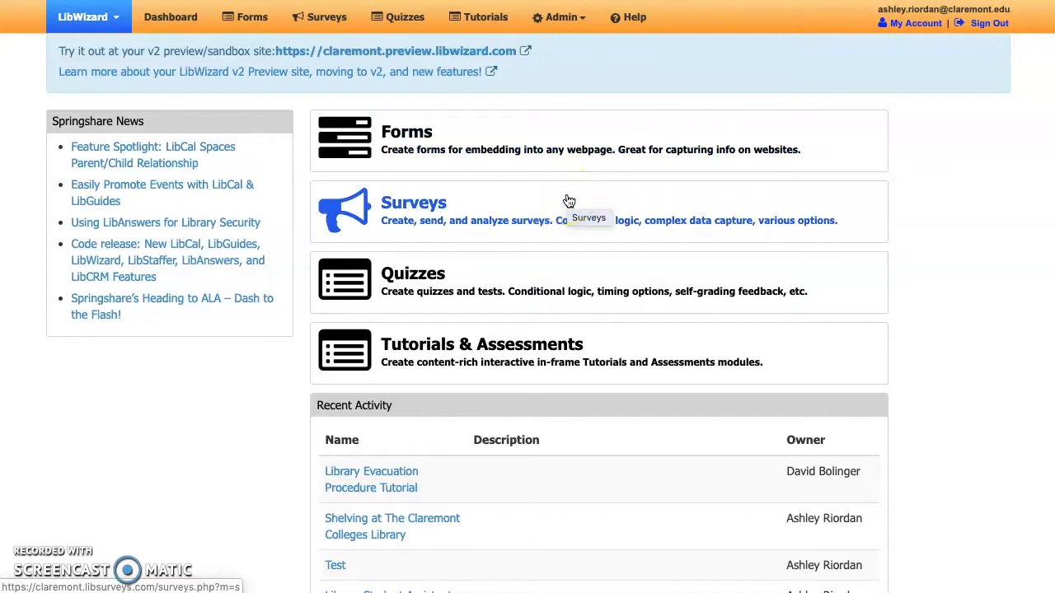
{"action": "scroll", "coordinate": [567, 206], "scroll_direction": "down", "scroll_amount": 2}
{"action": "left_click", "coordinate": [496, 211]}
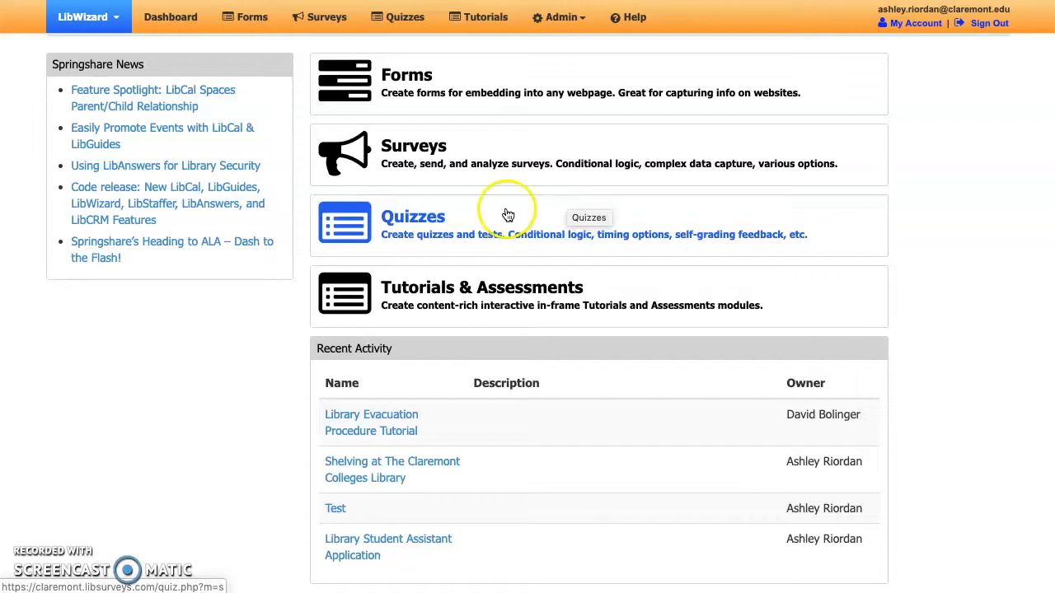
{"action": "left_click", "coordinate": [544, 304]}
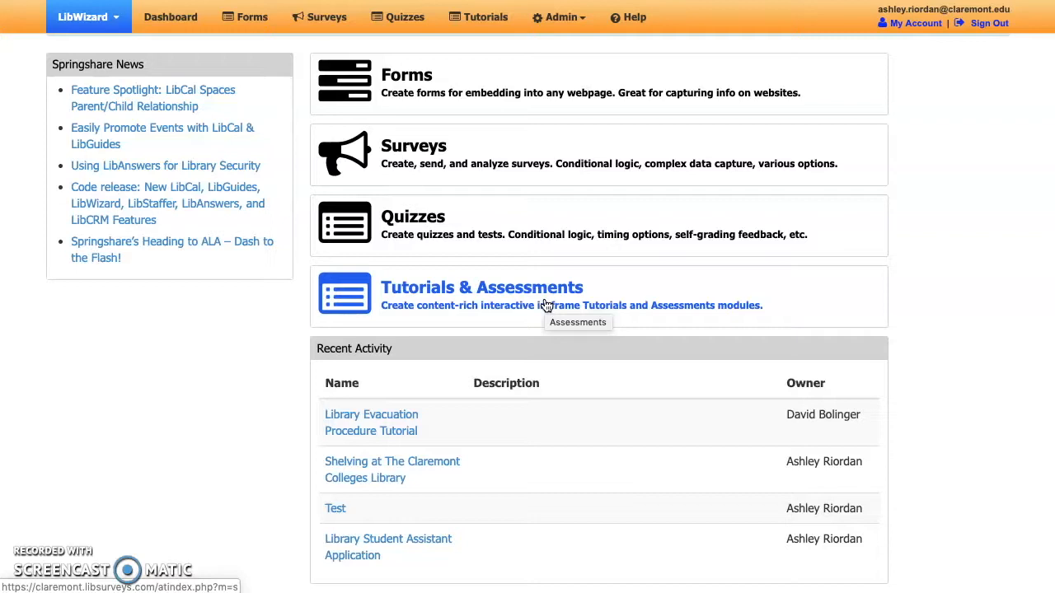
{"action": "left_click", "coordinate": [559, 212]}
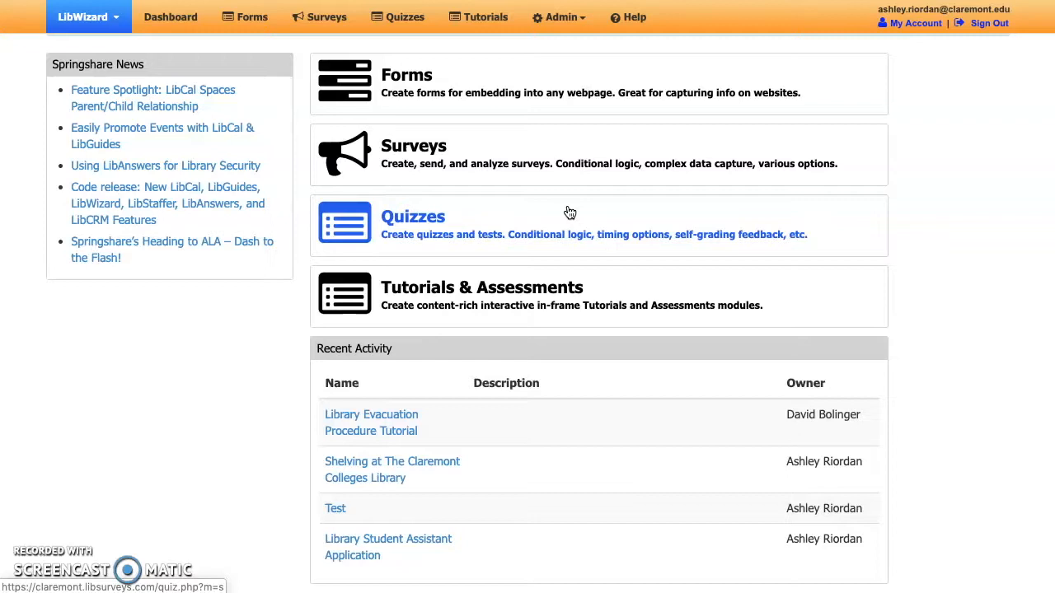
{"action": "left_click", "coordinate": [569, 213]}
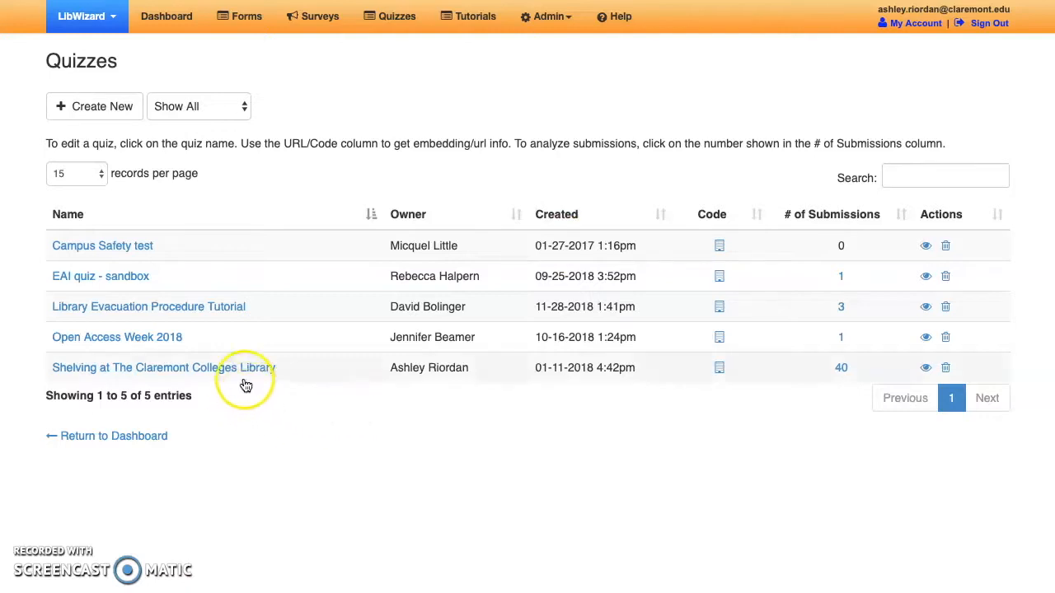
{"action": "left_click", "coordinate": [195, 373]}
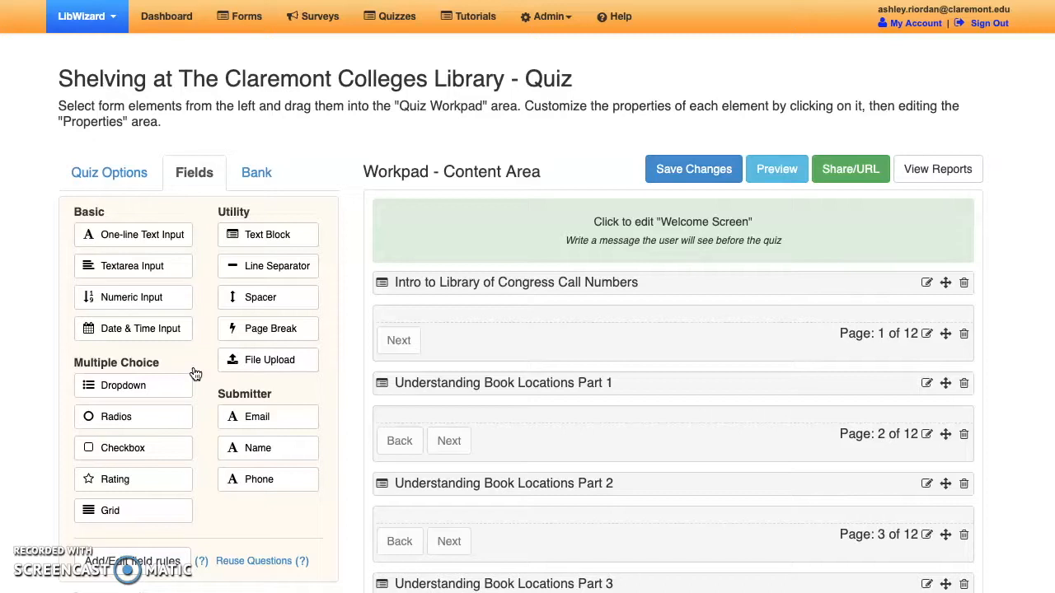
- Look through the shelving quiz's workpad to examine how its pages, text blocks and questions are arranged
{"action": "scroll", "coordinate": [195, 374], "scroll_direction": "down", "scroll_amount": 1}
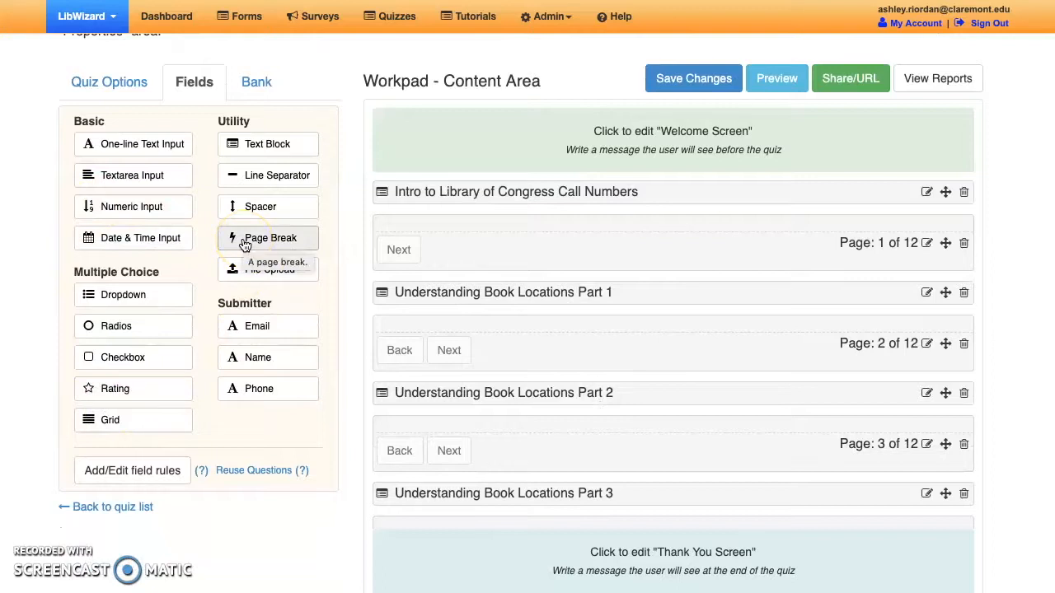
{"action": "left_click", "coordinate": [584, 240]}
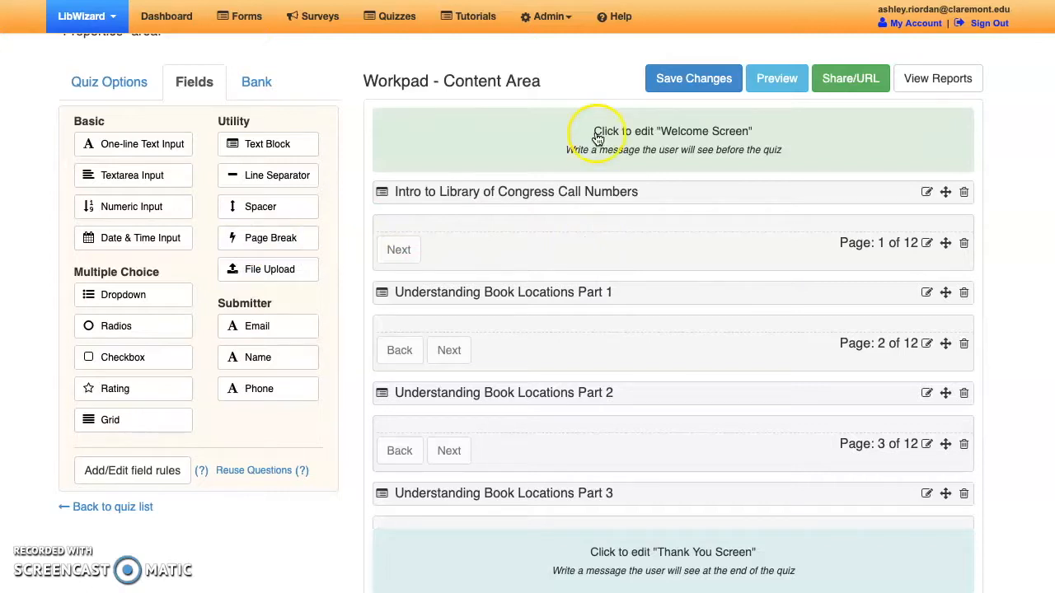
{"action": "scroll", "coordinate": [640, 327], "scroll_direction": "down", "scroll_amount": 1}
{"action": "scroll", "coordinate": [640, 327], "scroll_direction": "down", "scroll_amount": 15}
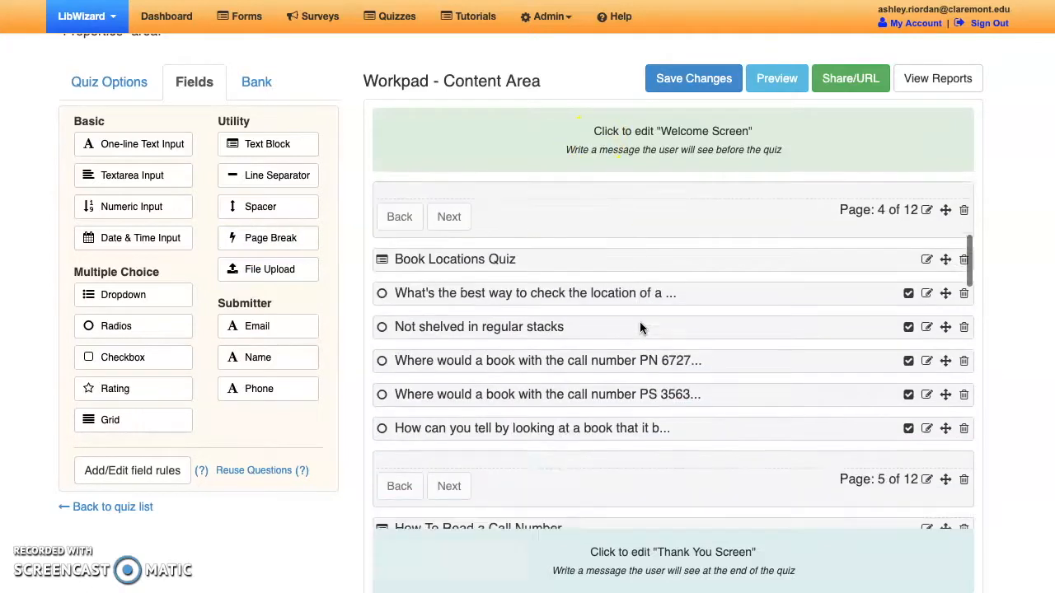
{"action": "scroll", "coordinate": [640, 327], "scroll_direction": "down", "scroll_amount": 10}
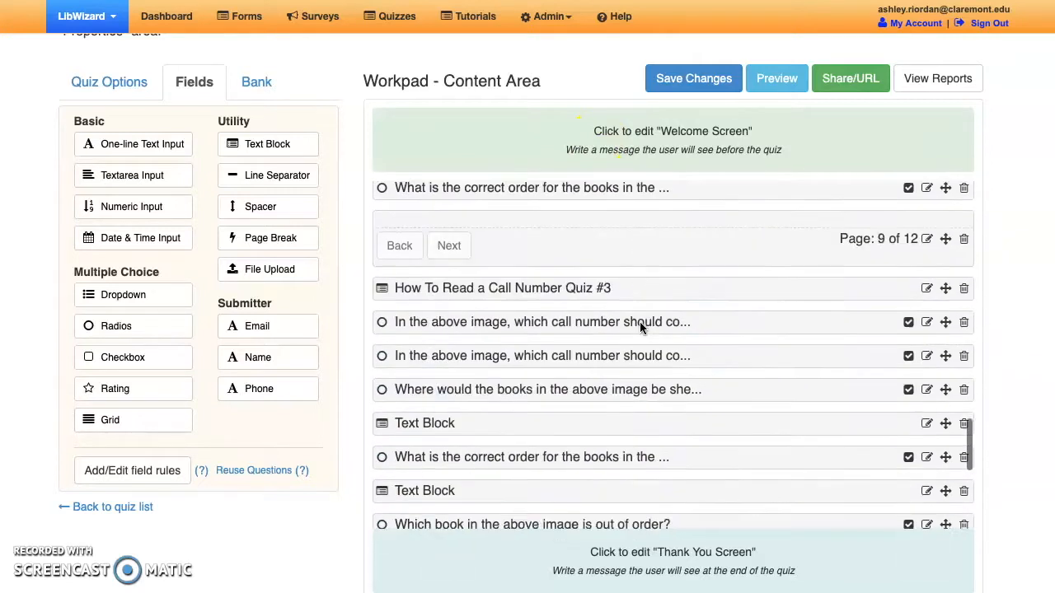
{"action": "left_click", "coordinate": [483, 530]}
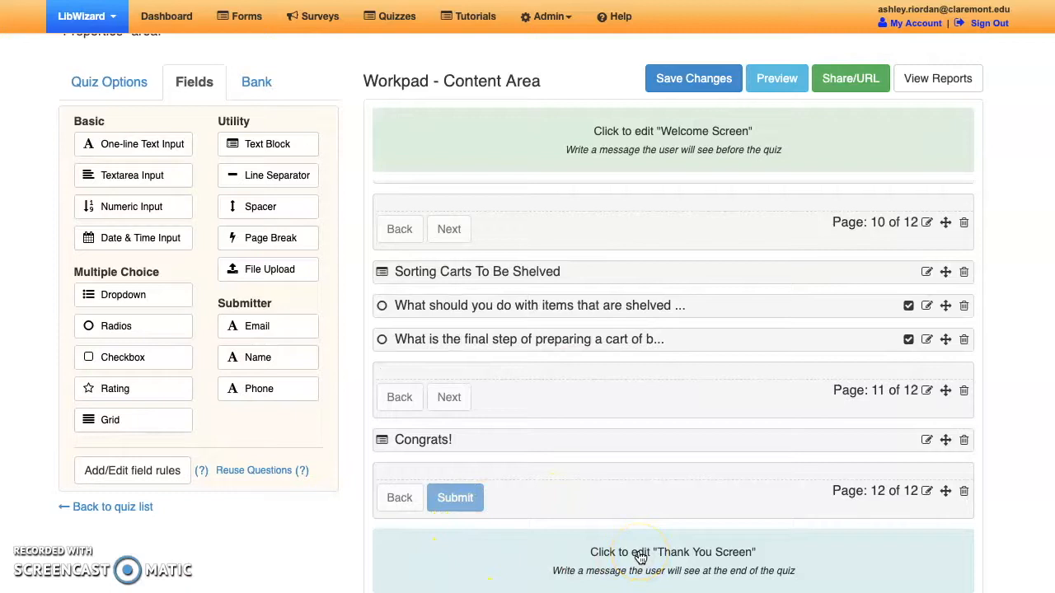
{"action": "scroll", "coordinate": [632, 461], "scroll_direction": "up", "scroll_amount": 5}
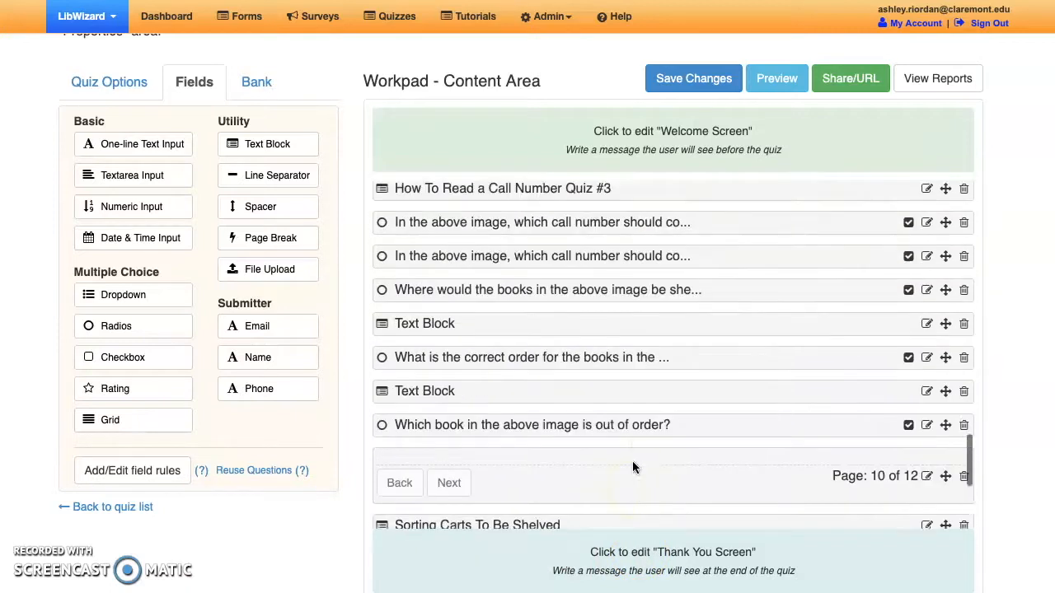
{"action": "scroll", "coordinate": [632, 461], "scroll_direction": "down", "scroll_amount": 4}
{"action": "scroll", "coordinate": [632, 461], "scroll_direction": "up", "scroll_amount": 7}
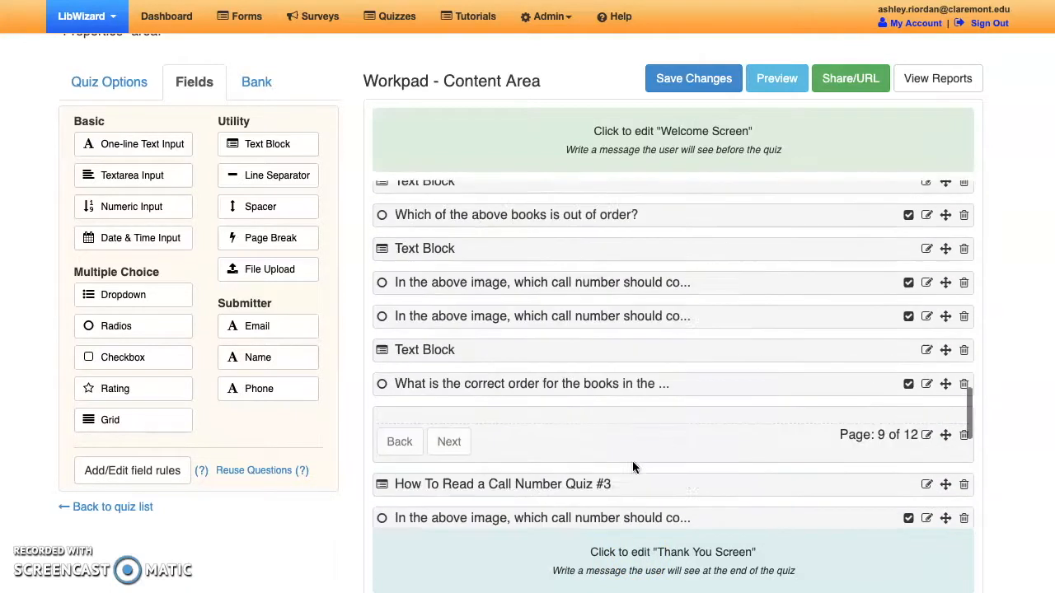
{"action": "scroll", "coordinate": [632, 460], "scroll_direction": "up", "scroll_amount": 1}
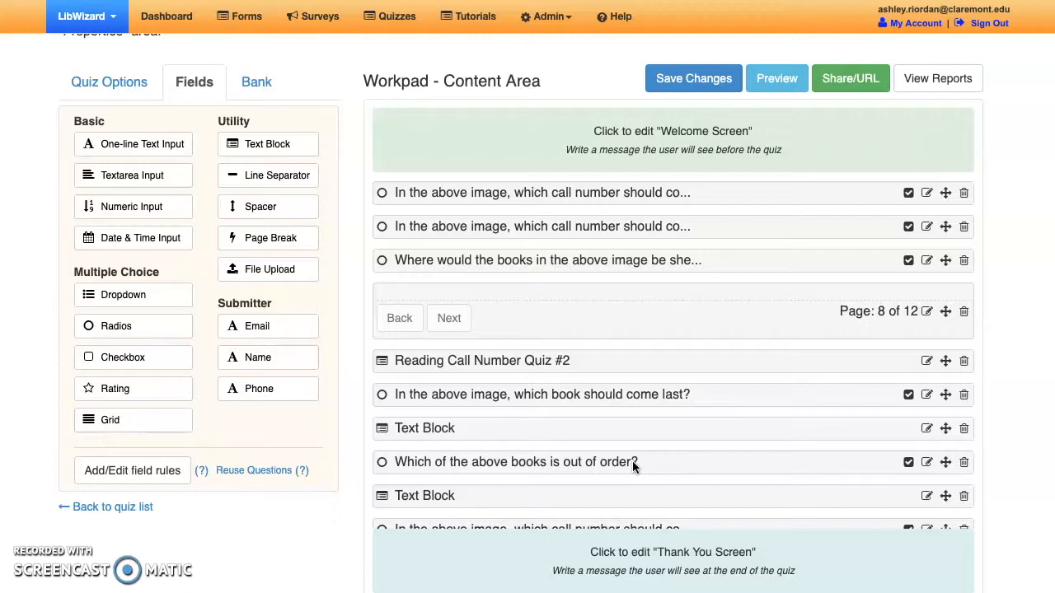
- Preview the shelving quiz, read through its first two pages, and return to the quiz editor
{"action": "left_click", "coordinate": [776, 78]}
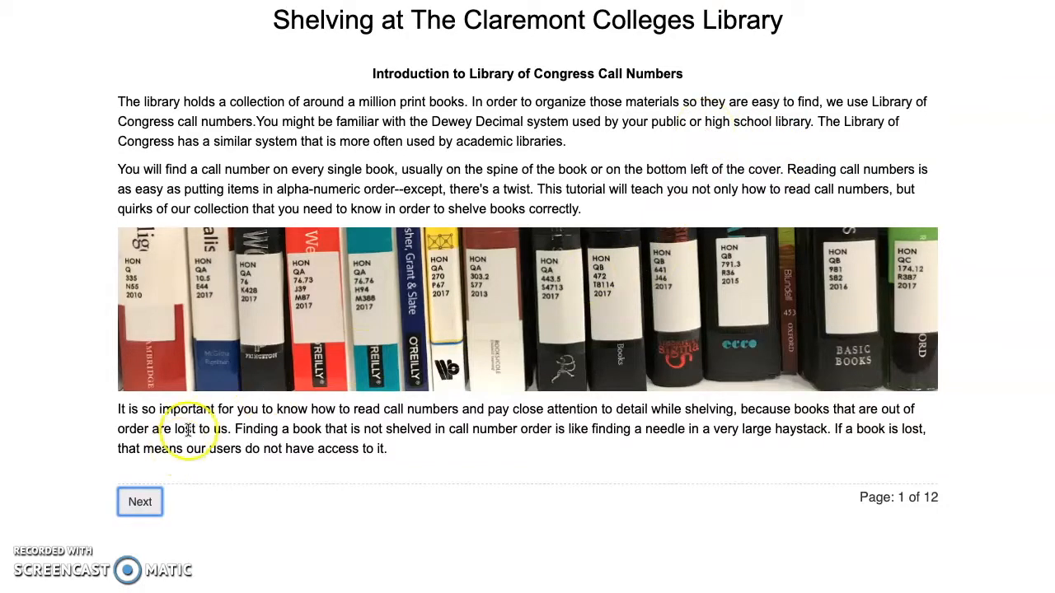
{"action": "left_click", "coordinate": [144, 506]}
{"action": "scroll", "coordinate": [177, 494], "scroll_direction": "down", "scroll_amount": 3}
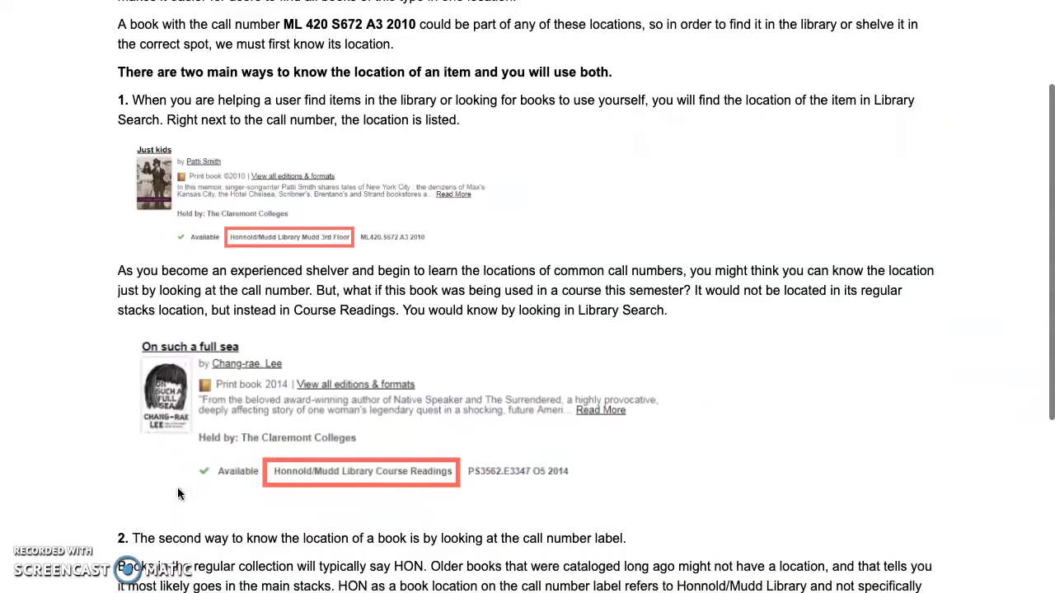
{"action": "scroll", "coordinate": [177, 494], "scroll_direction": "down", "scroll_amount": 4}
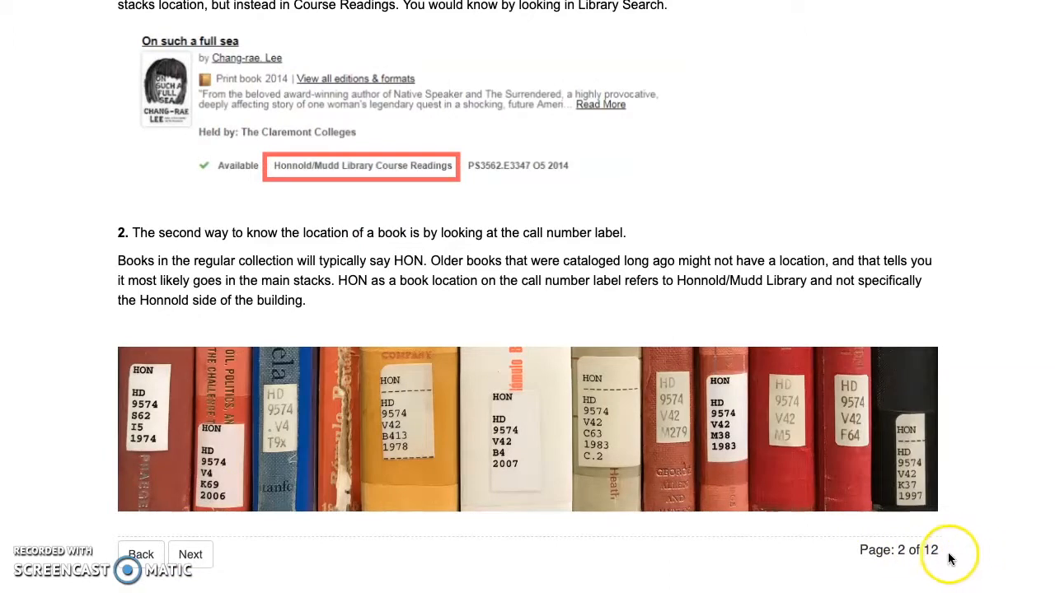
{"action": "left_click", "coordinate": [847, 505]}
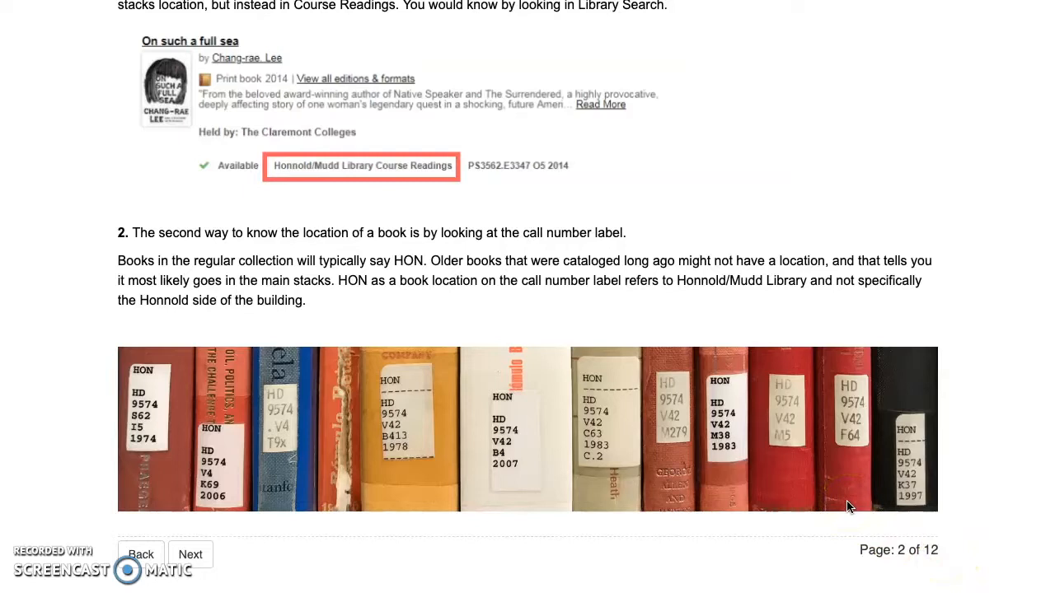
{"action": "scroll", "coordinate": [848, 504], "scroll_direction": "up", "scroll_amount": 5}
{"action": "left_click", "coordinate": [839, 509]}
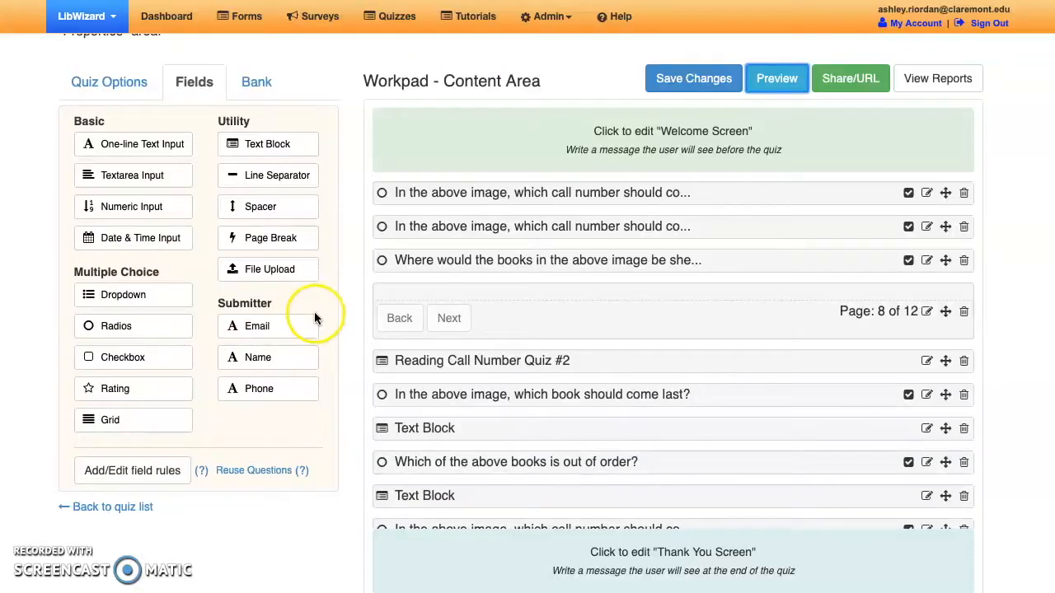
- Go back to the quiz list and create a new blank-slate quiz named "Test Tutorial"
{"action": "scroll", "coordinate": [345, 305], "scroll_direction": "up", "scroll_amount": 1}
{"action": "scroll", "coordinate": [344, 310], "scroll_direction": "up", "scroll_amount": 1}
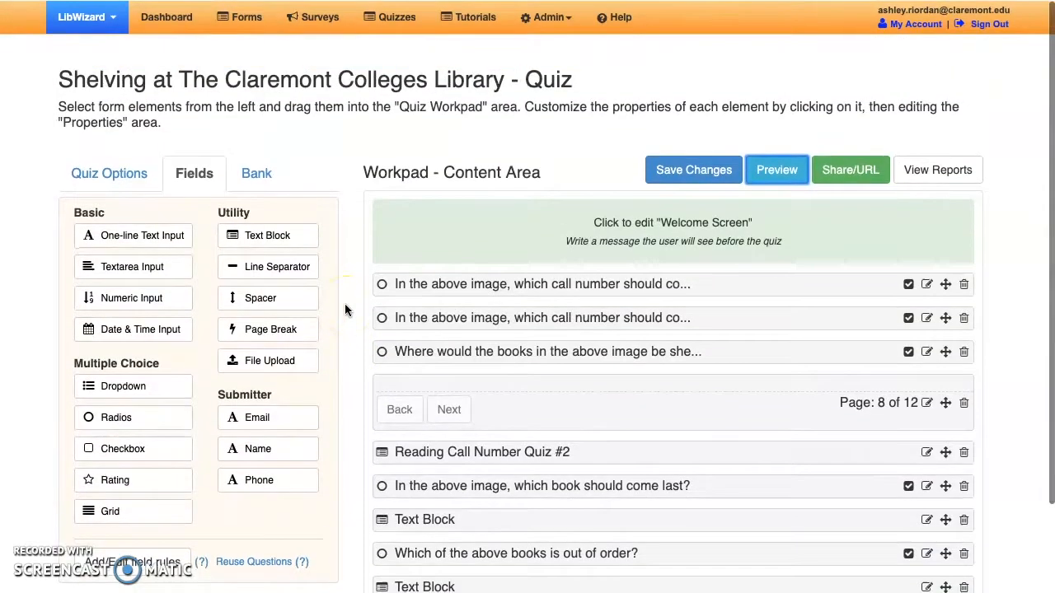
{"action": "left_click", "coordinate": [392, 17]}
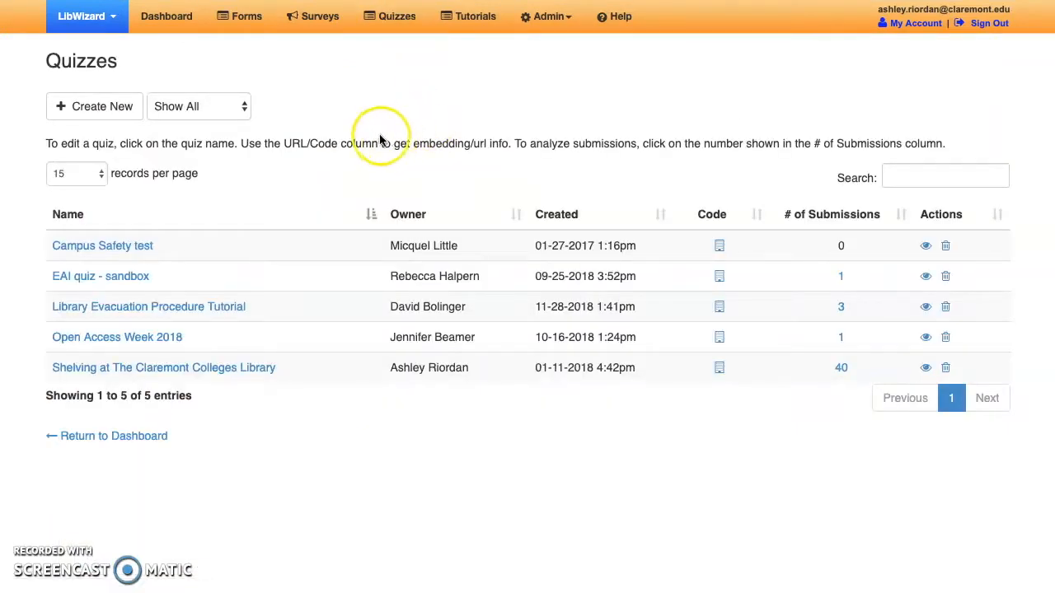
{"action": "left_click", "coordinate": [97, 111]}
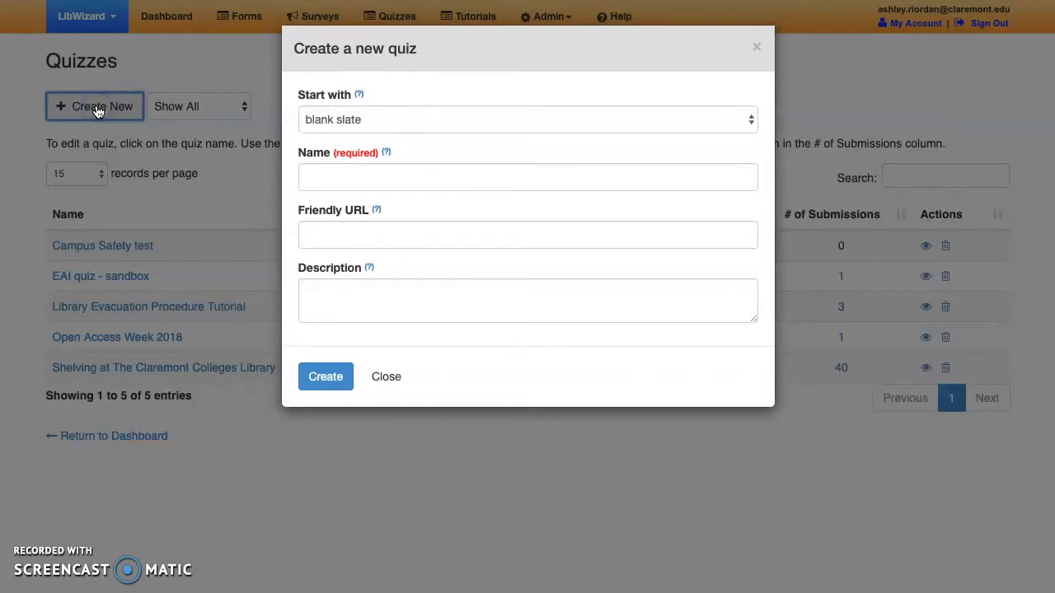
{"action": "left_click", "coordinate": [324, 183]}
{"action": "type", "text": "Test Tutorial"}
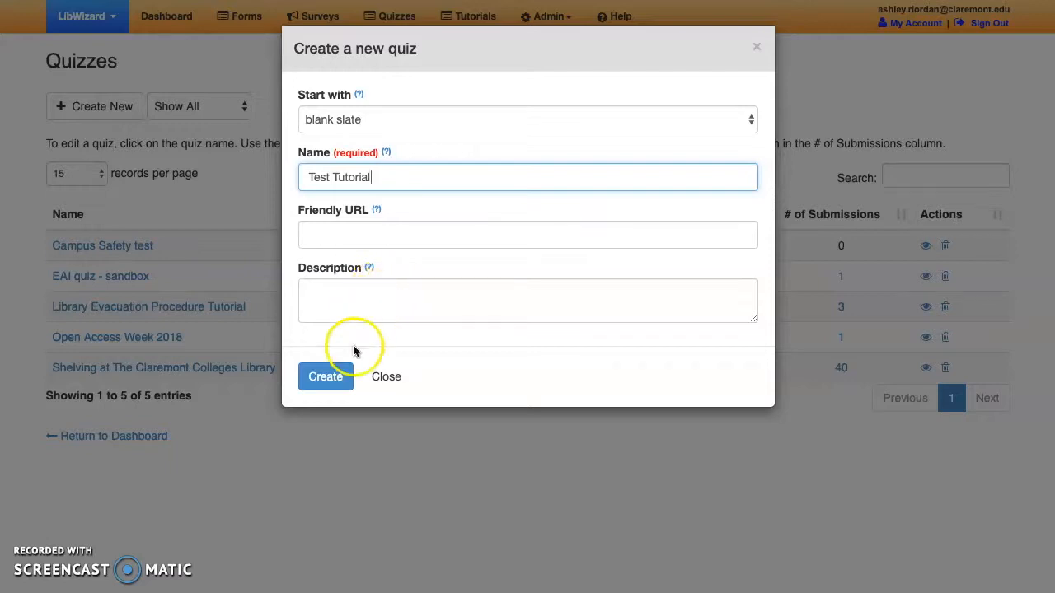
{"action": "left_click", "coordinate": [343, 379]}
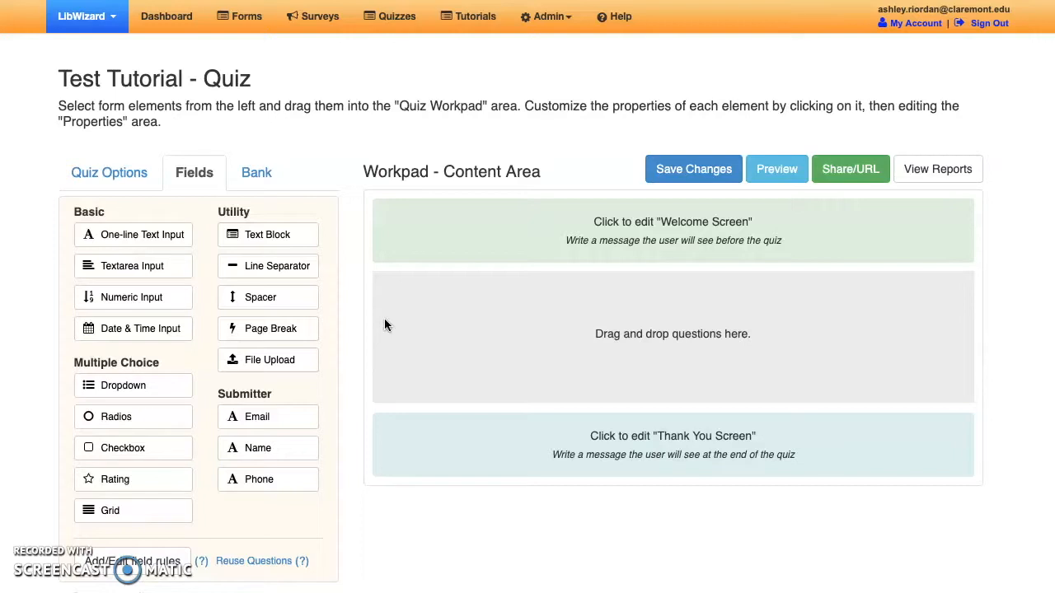
- Add a submitter Name field to the Test Tutorial quiz and save it with its default properties
{"action": "scroll", "coordinate": [384, 324], "scroll_direction": "down", "scroll_amount": 1}
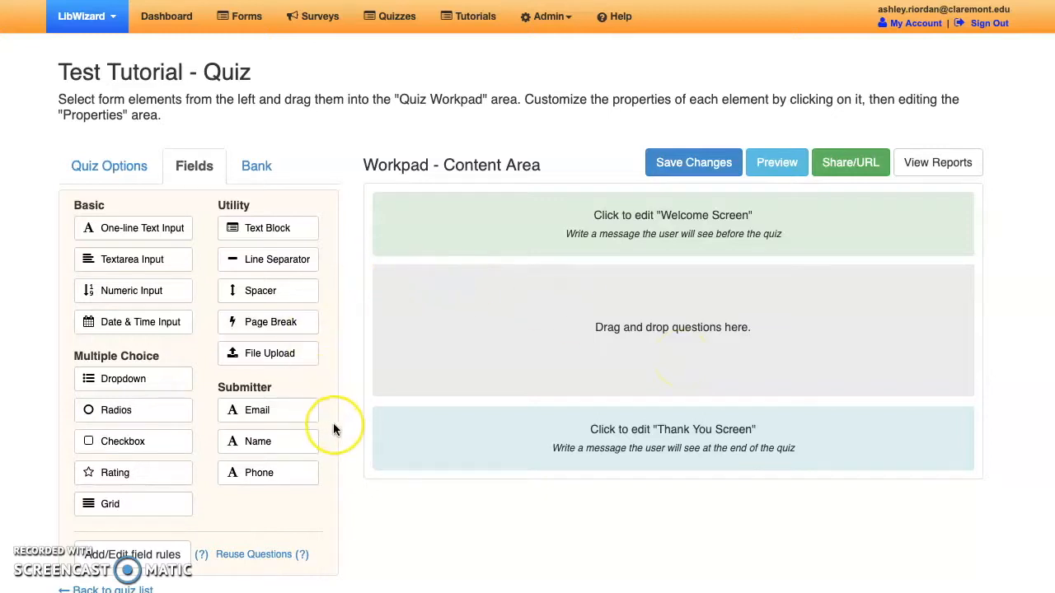
{"action": "scroll", "coordinate": [334, 425], "scroll_direction": "down", "scroll_amount": 1}
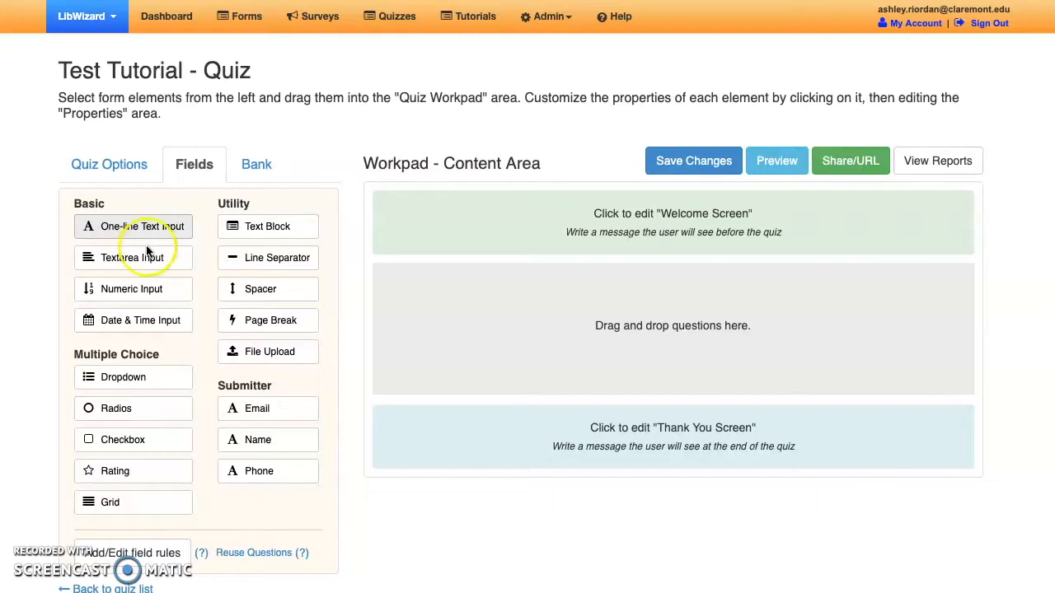
{"action": "left_click", "coordinate": [265, 445]}
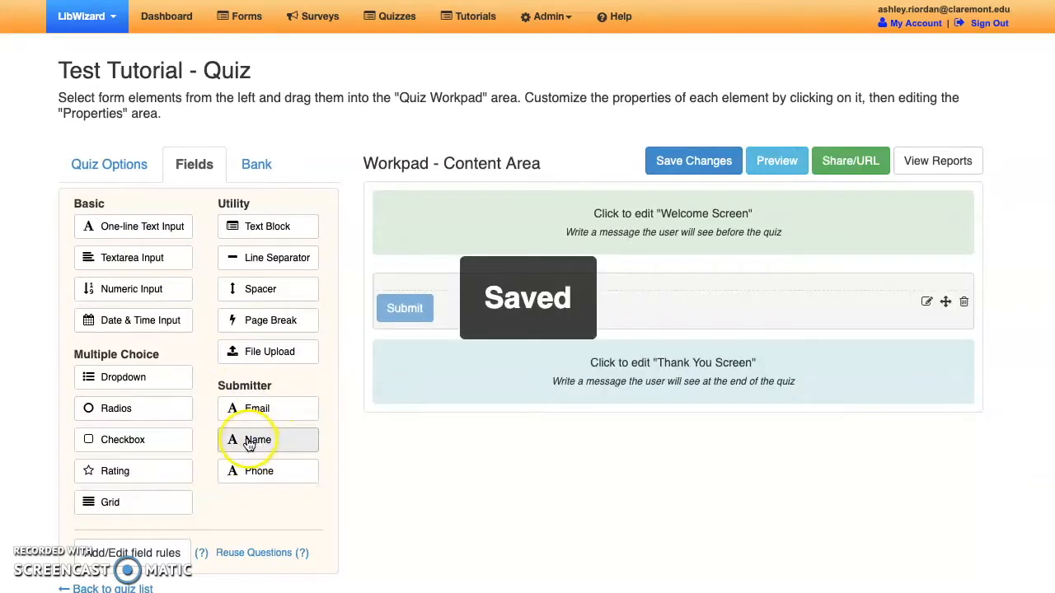
{"action": "left_click_drag", "start_coordinate": [245, 445], "coordinate": [445, 285]}
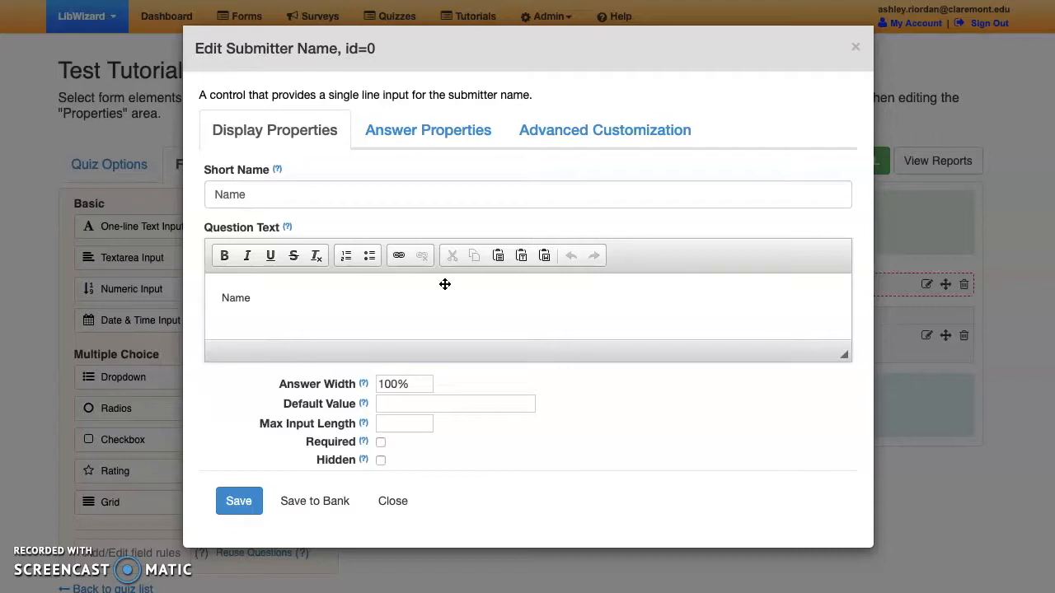
{"action": "left_click", "coordinate": [276, 193]}
{"action": "left_click", "coordinate": [239, 501]}
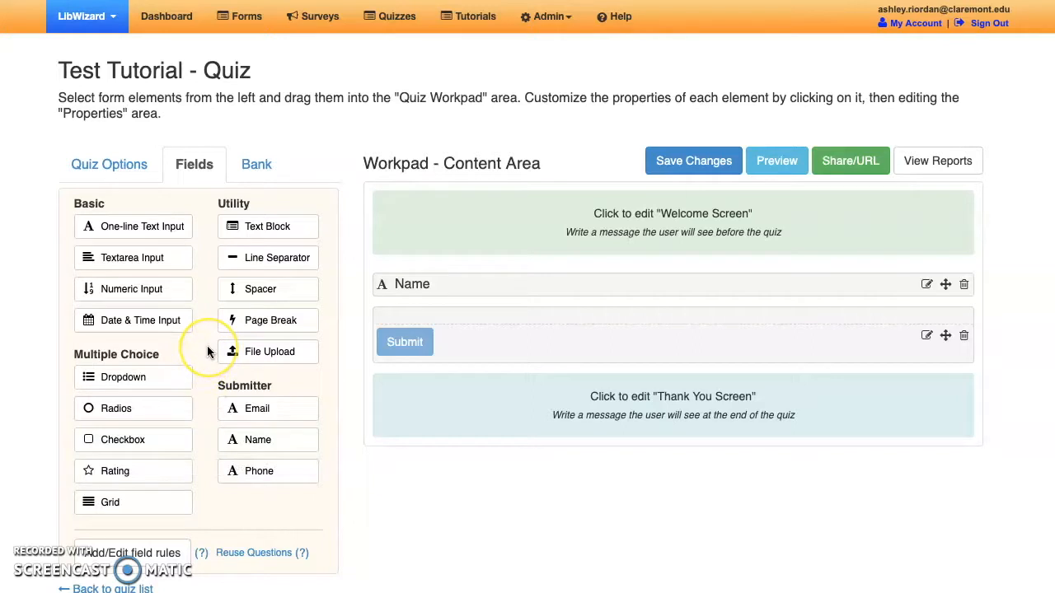
- Add a dropdown field below the Name field, with "Campus" as both its short name and question text
{"action": "left_click_drag", "start_coordinate": [99, 375], "coordinate": [411, 312]}
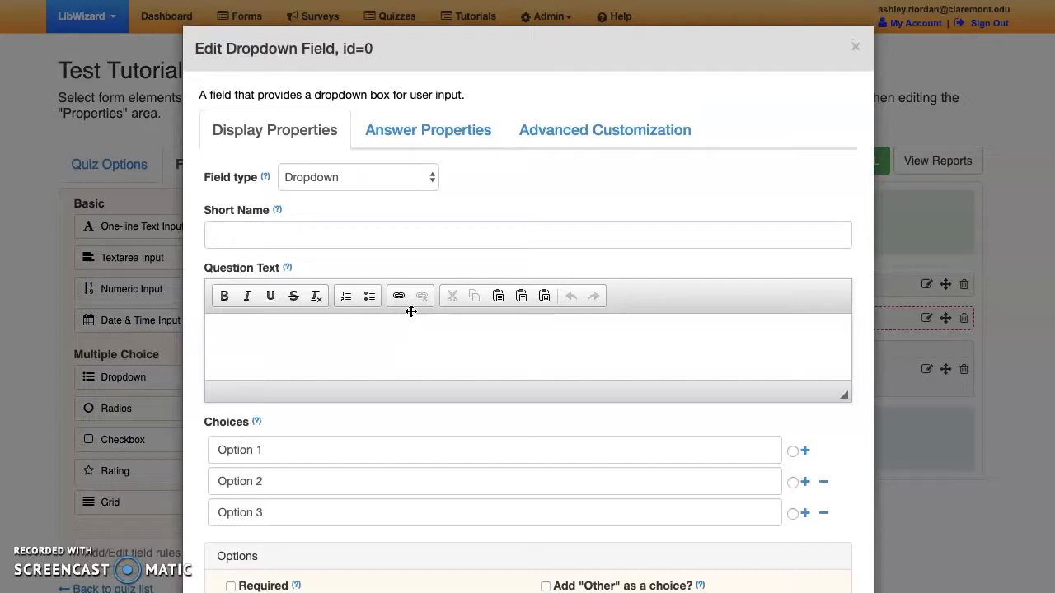
{"action": "scroll", "coordinate": [410, 310], "scroll_direction": "down", "scroll_amount": 1}
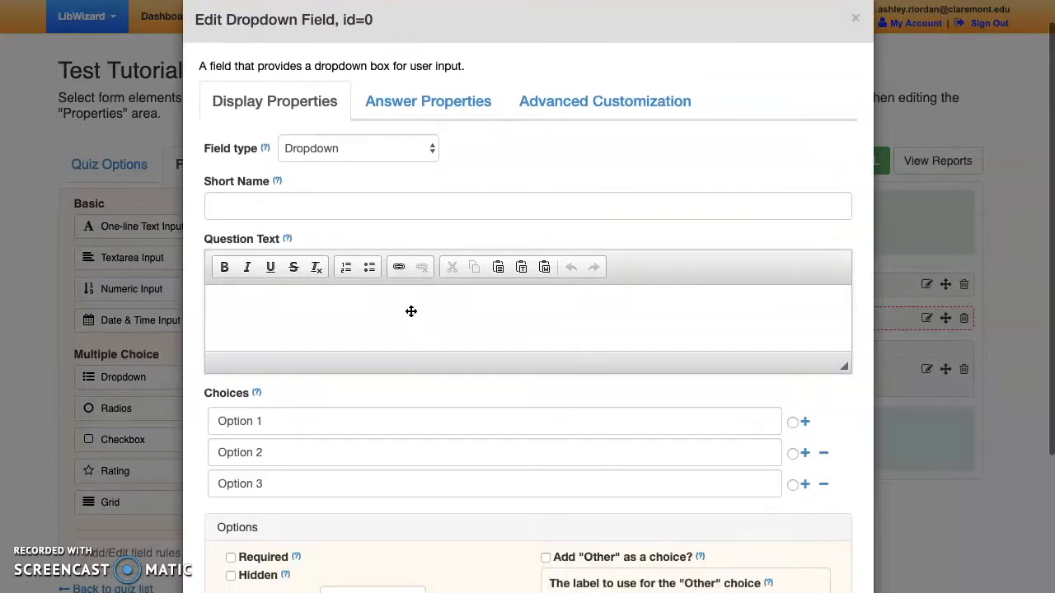
{"action": "left_click", "coordinate": [364, 202]}
{"action": "type", "text": "Campus"}
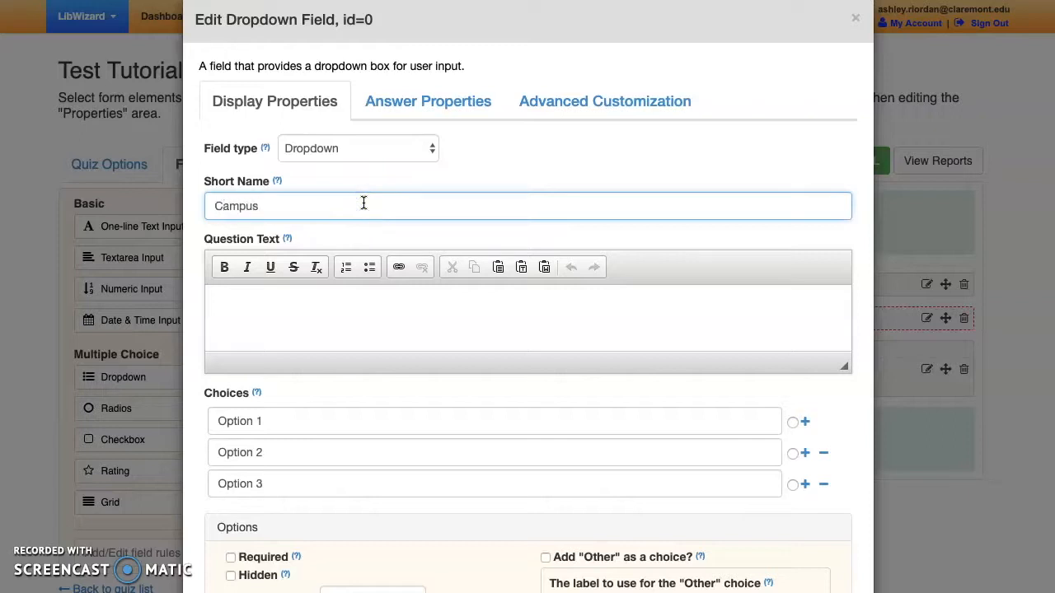
{"action": "scroll", "coordinate": [363, 202], "scroll_direction": "down", "scroll_amount": 1}
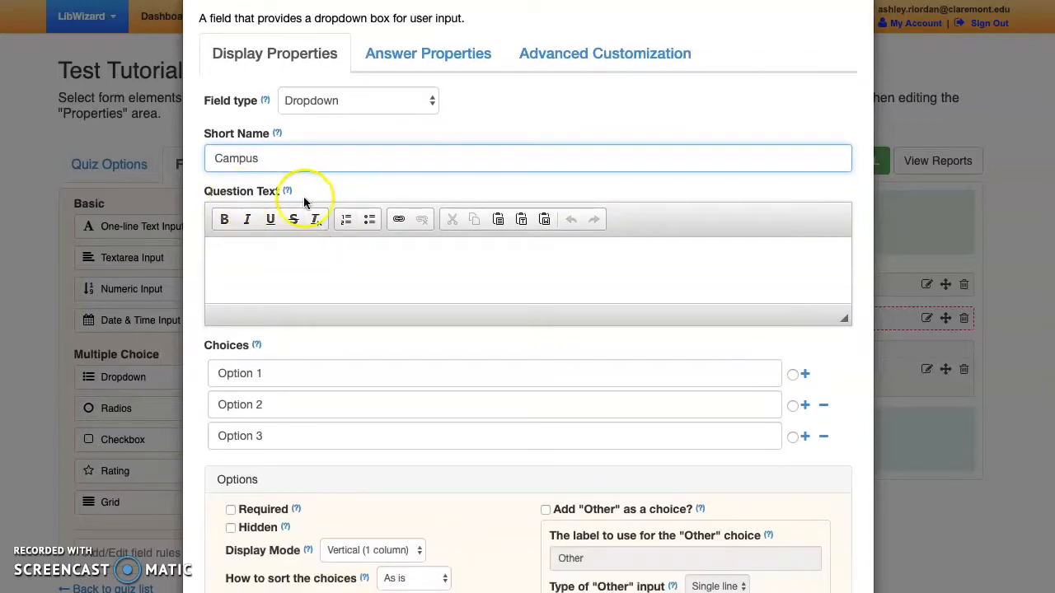
{"action": "left_click", "coordinate": [295, 258]}
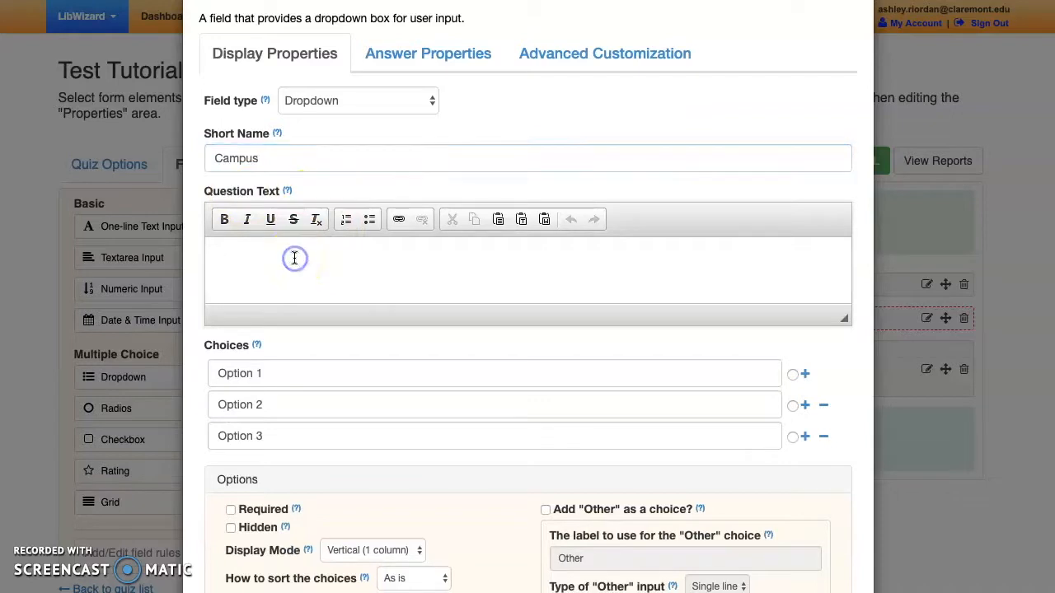
{"action": "type", "text": "Campus"}
- Set the dropdown's four choices to Scripps College, HMC, CMC and CGU
{"action": "scroll", "coordinate": [352, 333], "scroll_direction": "down", "scroll_amount": 3}
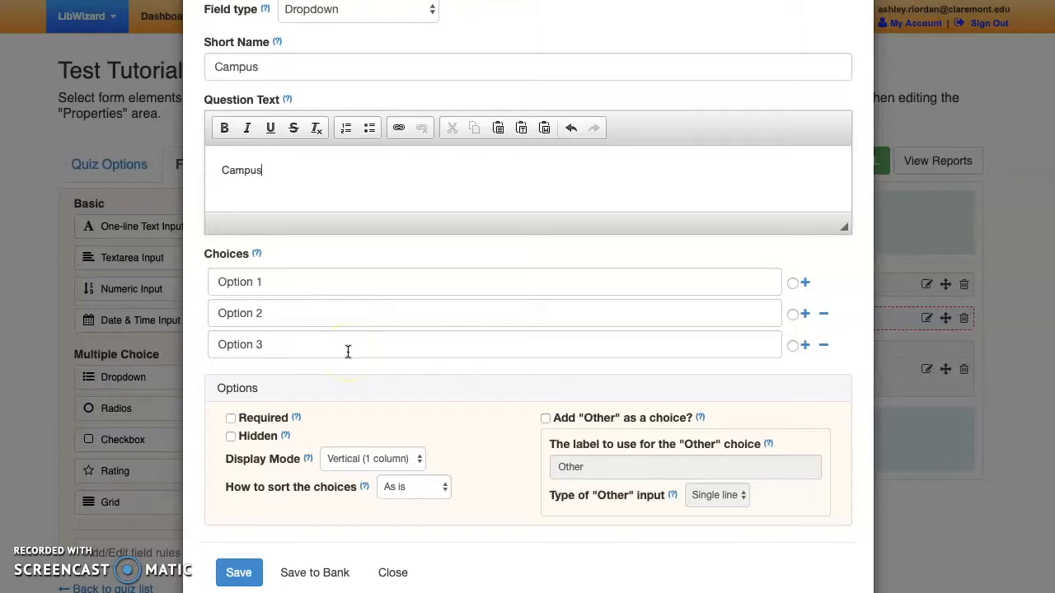
{"action": "left_click_drag", "start_coordinate": [302, 278], "coordinate": [189, 277]}
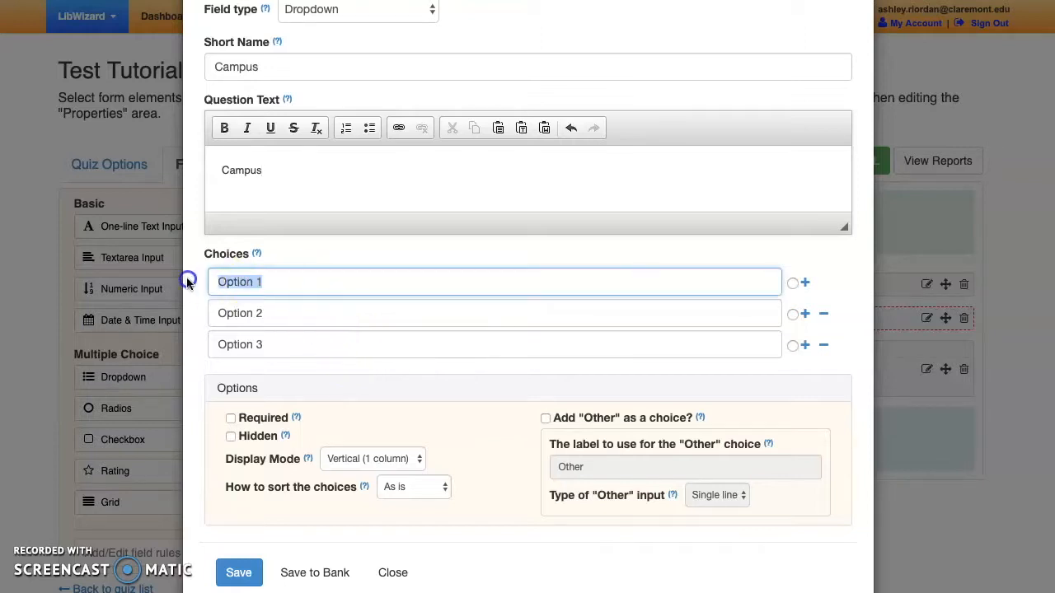
{"action": "type", "text": "Scripps"}
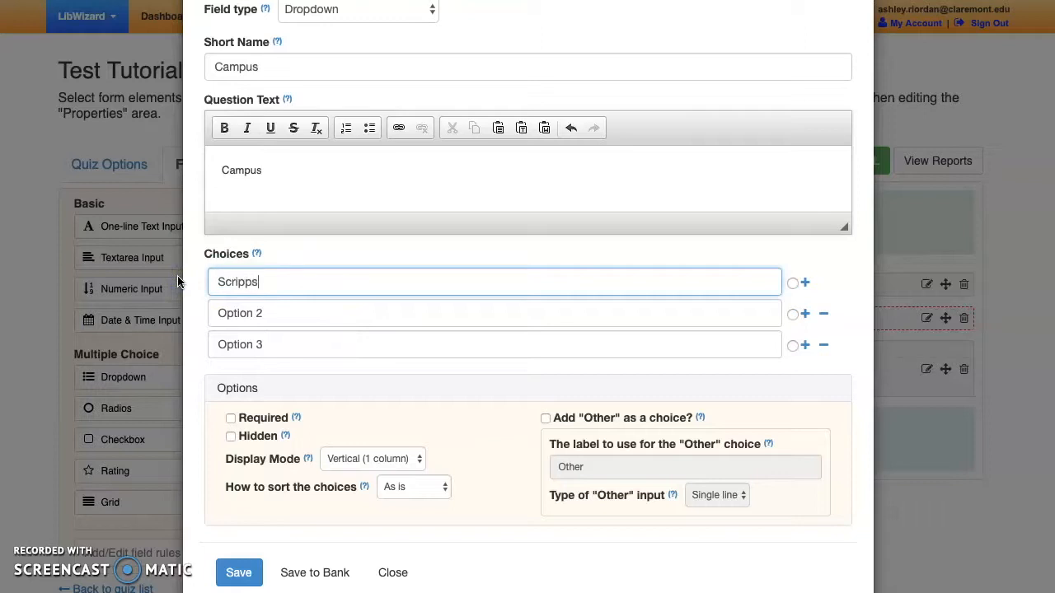
{"action": "type", "text": " College"}
{"action": "left_click_drag", "start_coordinate": [247, 313], "coordinate": [168, 307]}
{"action": "type", "text": "HMC"}
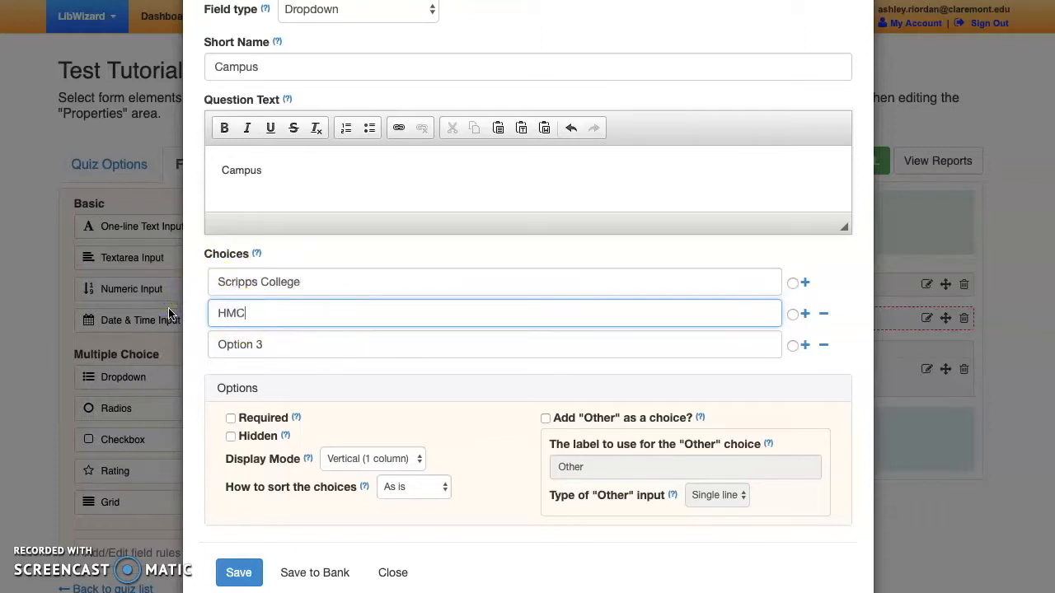
{"action": "left_click_drag", "start_coordinate": [291, 341], "coordinate": [155, 331]}
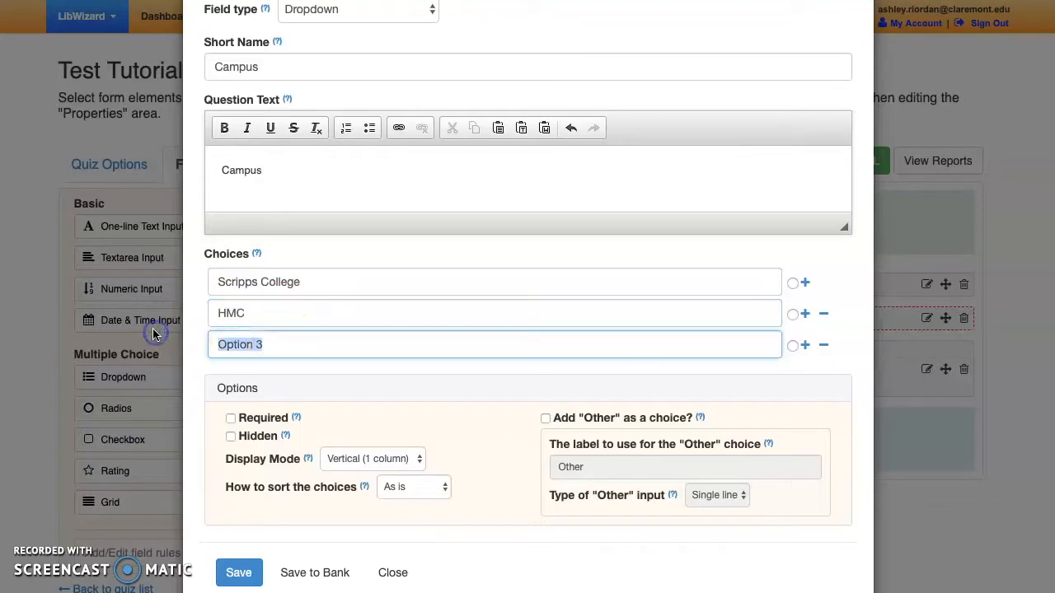
{"action": "type", "text": "CMC"}
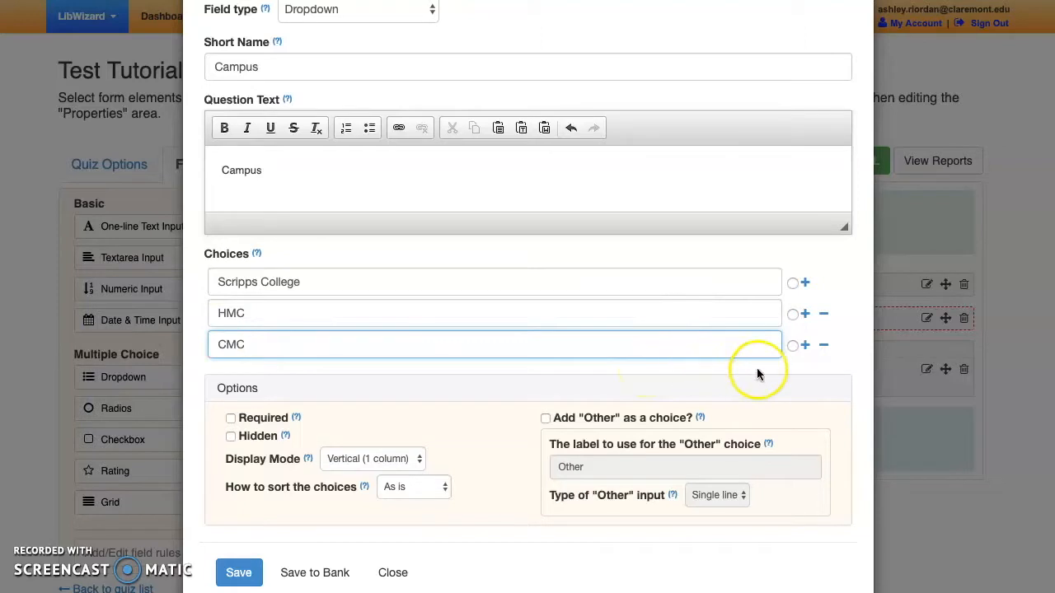
{"action": "left_click", "coordinate": [809, 352]}
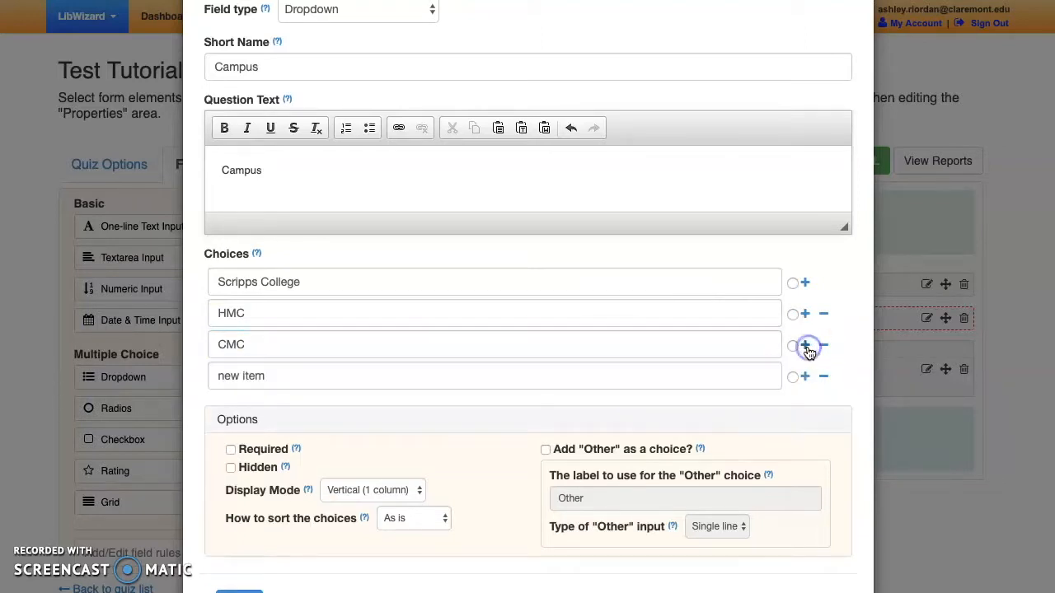
{"action": "left_click_drag", "start_coordinate": [396, 376], "coordinate": [195, 383]}
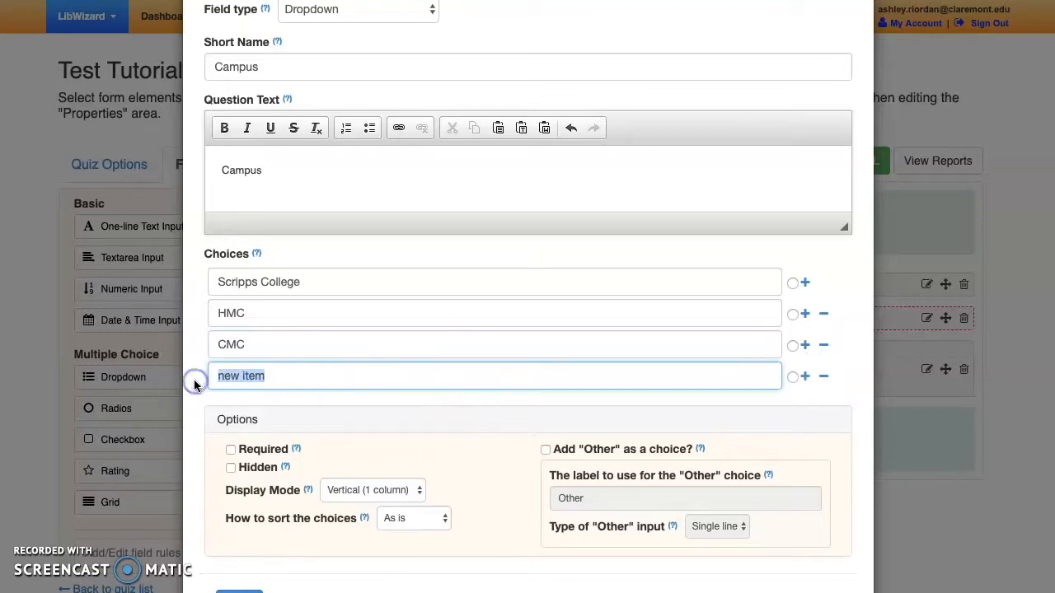
{"action": "type", "text": "CGU"}
- Make the Campus dropdown required and save both the field and the quiz changes
{"action": "scroll", "coordinate": [398, 458], "scroll_direction": "down", "scroll_amount": 2}
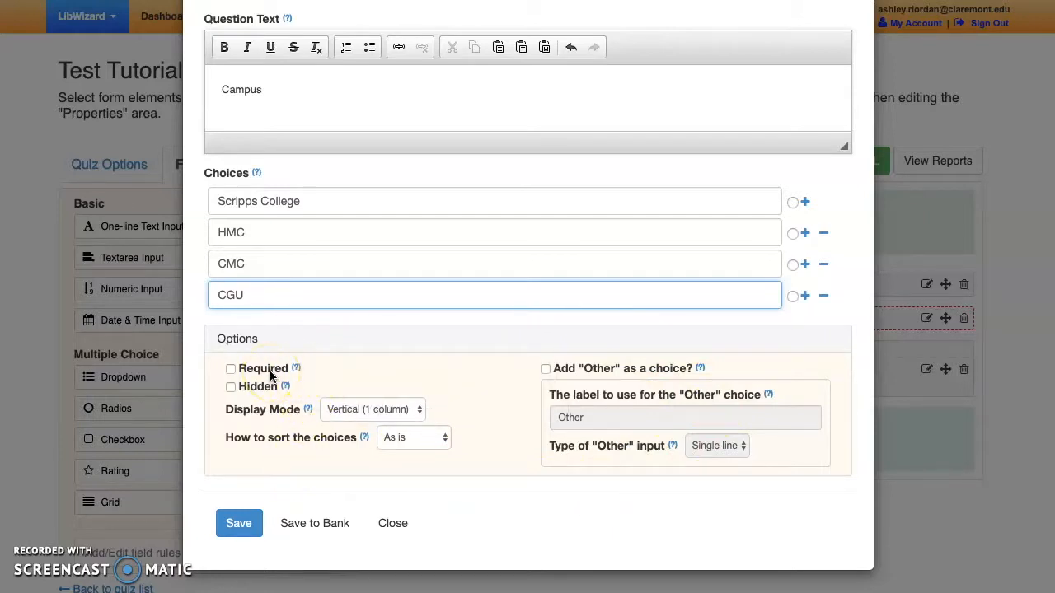
{"action": "left_click", "coordinate": [231, 368]}
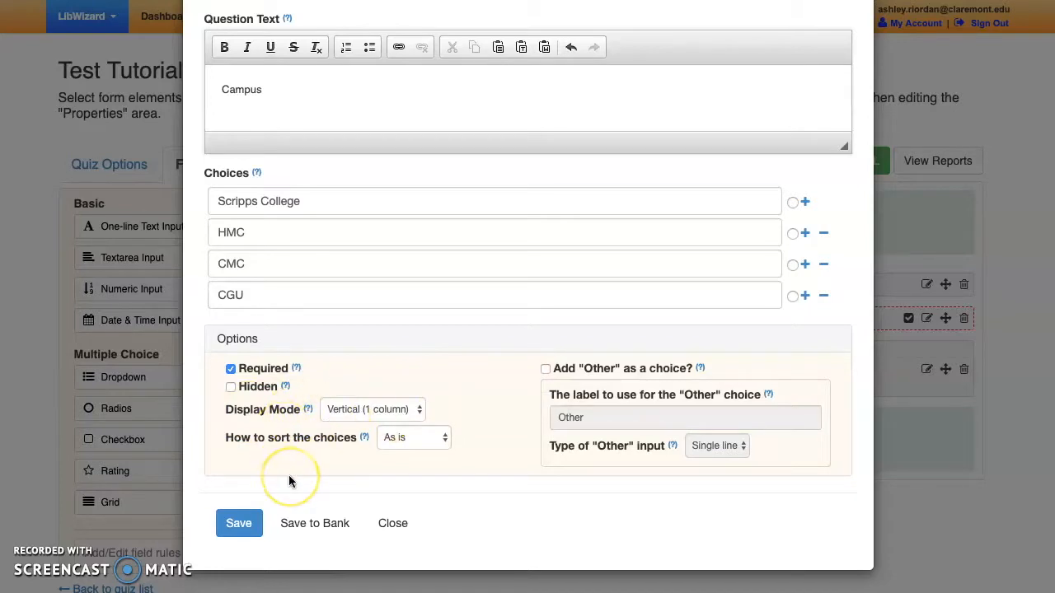
{"action": "left_click", "coordinate": [241, 522]}
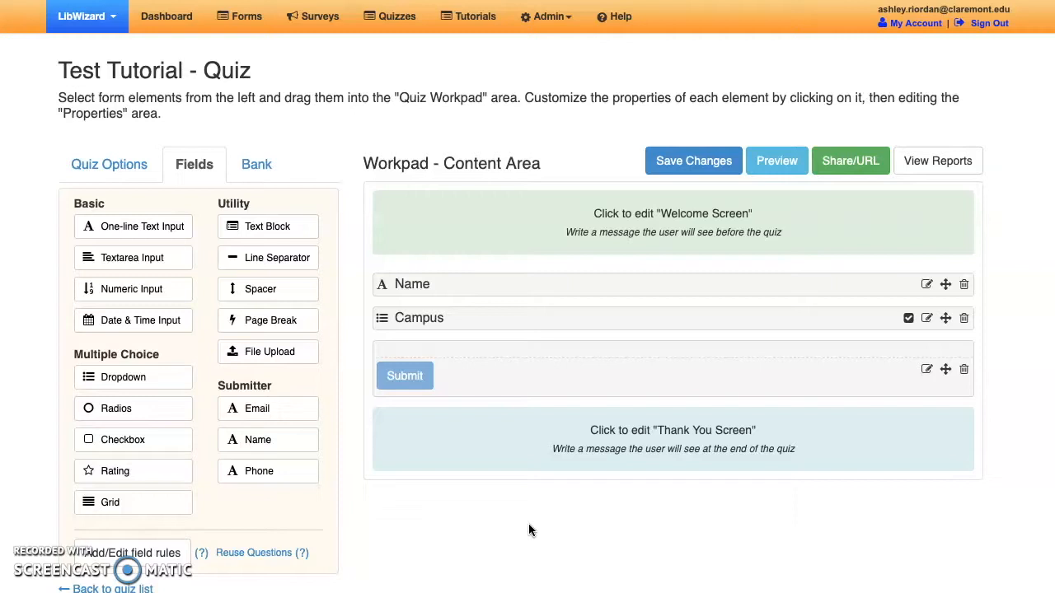
{"action": "left_click", "coordinate": [681, 164]}
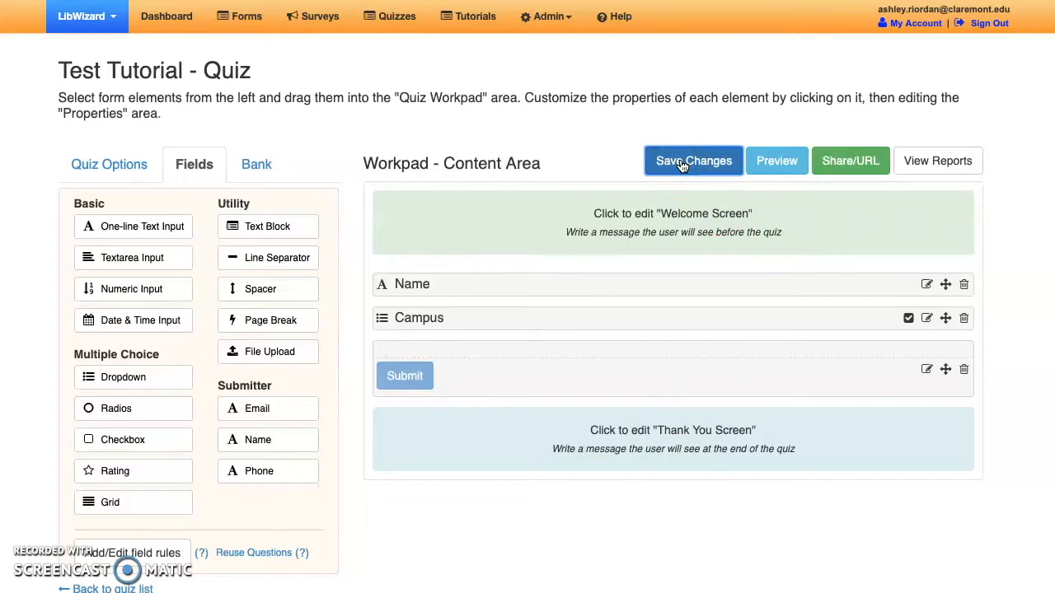
- Preview the quiz, check the choices in the Campus dropdown, and return to the quiz editor
{"action": "left_click", "coordinate": [773, 161]}
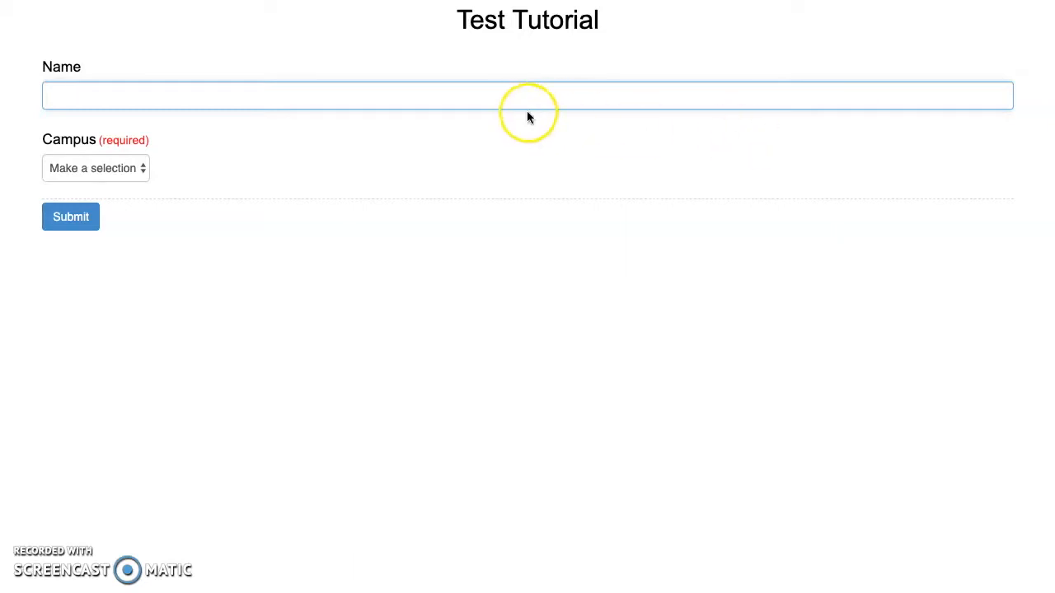
{"action": "left_click", "coordinate": [137, 168]}
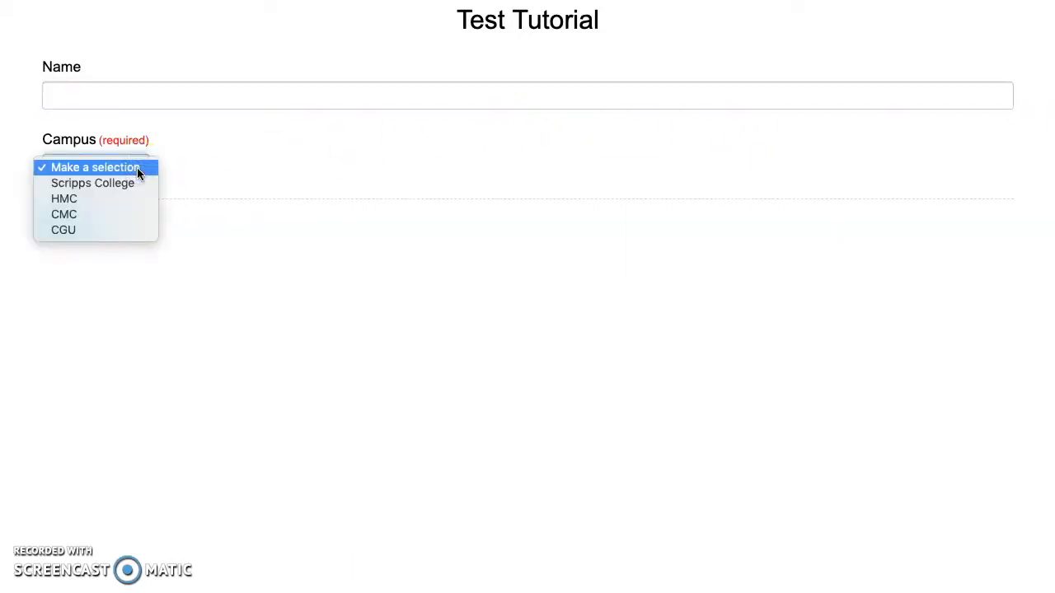
{"action": "left_click", "coordinate": [138, 169]}
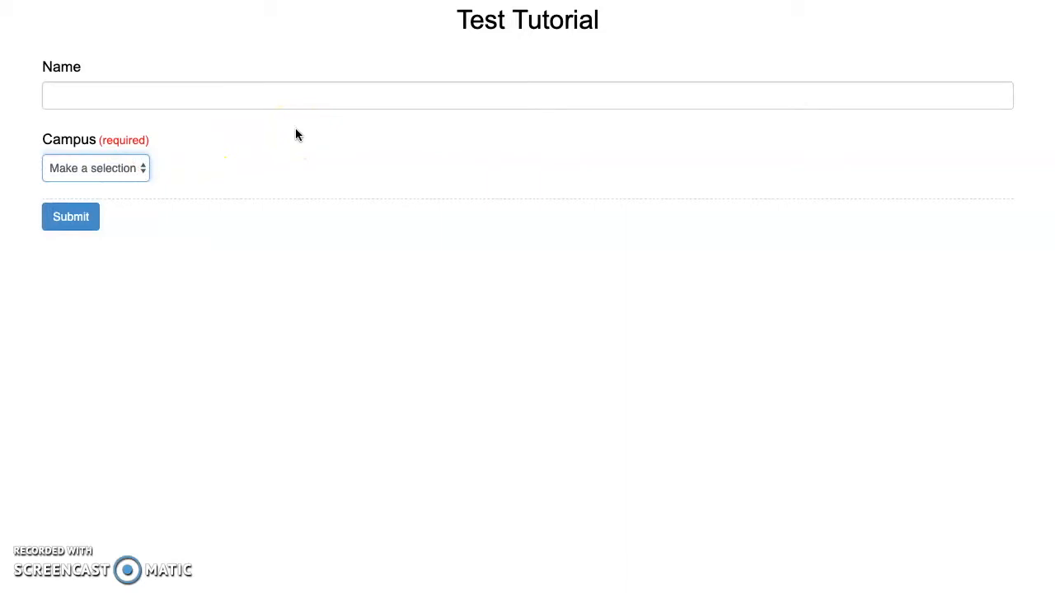
{"action": "key", "text": "super+w"}
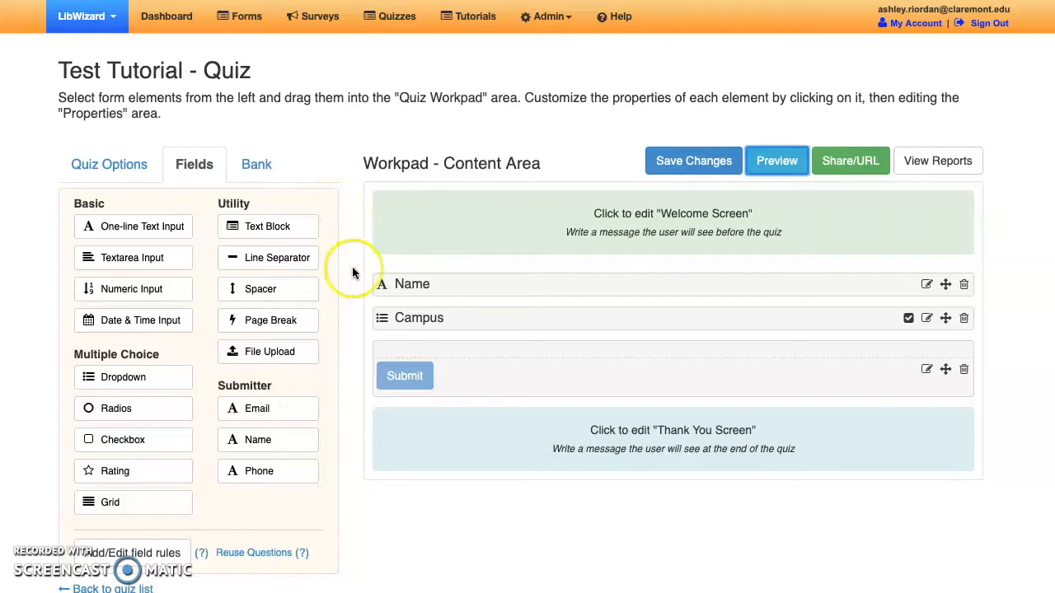
- Insert a page break below the Campus field and save it with a blank name and the "Next" label
{"action": "left_click", "coordinate": [257, 319]}
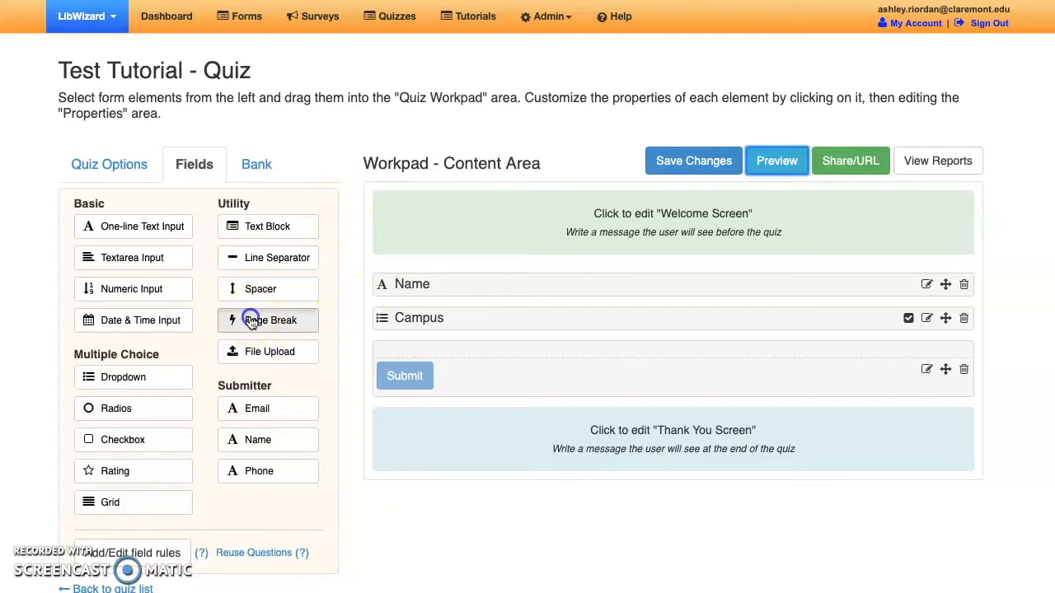
{"action": "left_click_drag", "start_coordinate": [251, 322], "coordinate": [405, 340]}
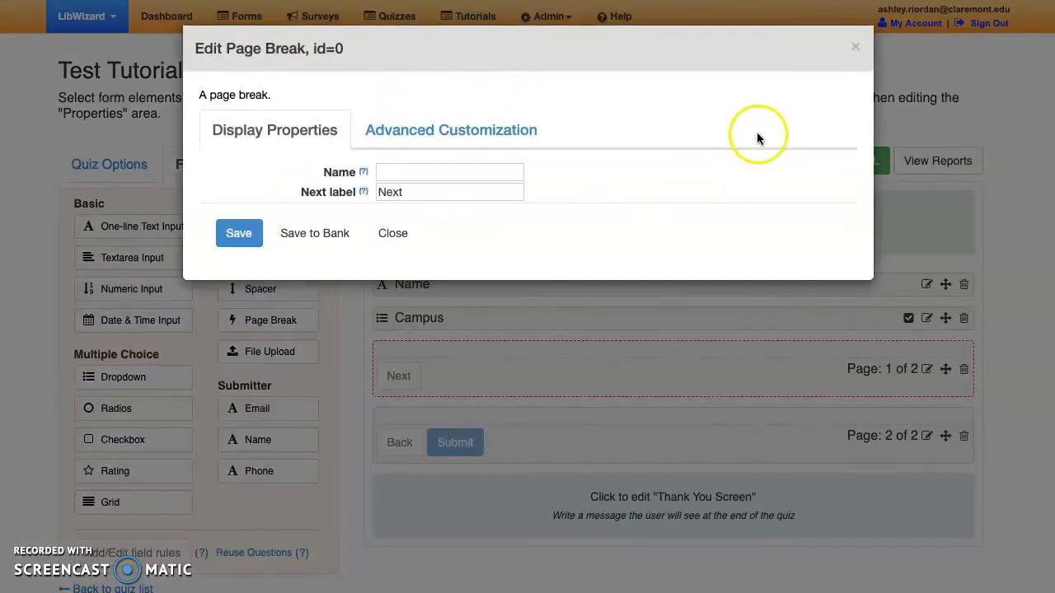
{"action": "left_click", "coordinate": [463, 171]}
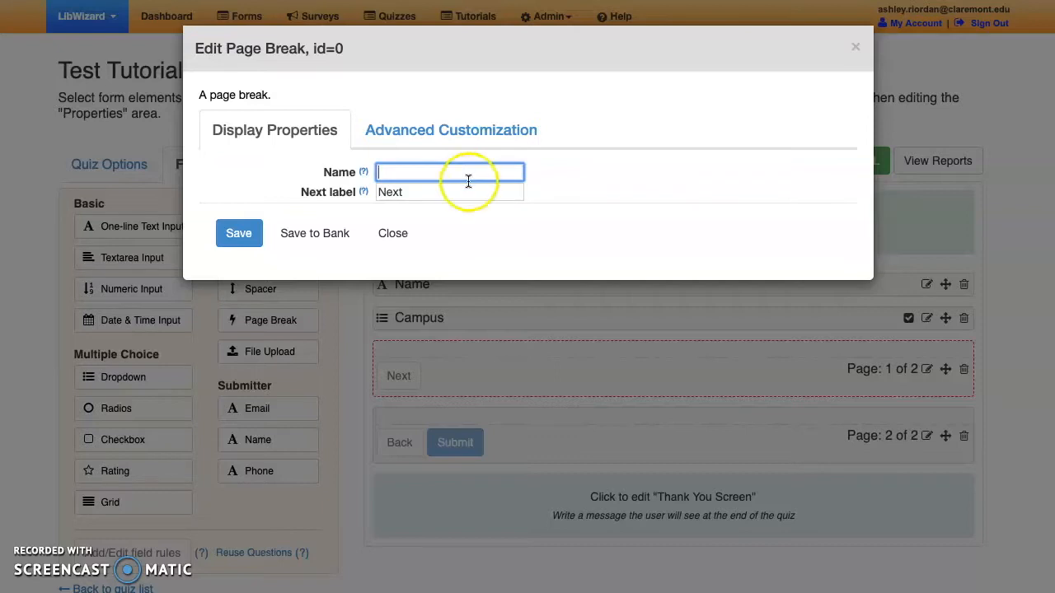
{"action": "left_click", "coordinate": [457, 193]}
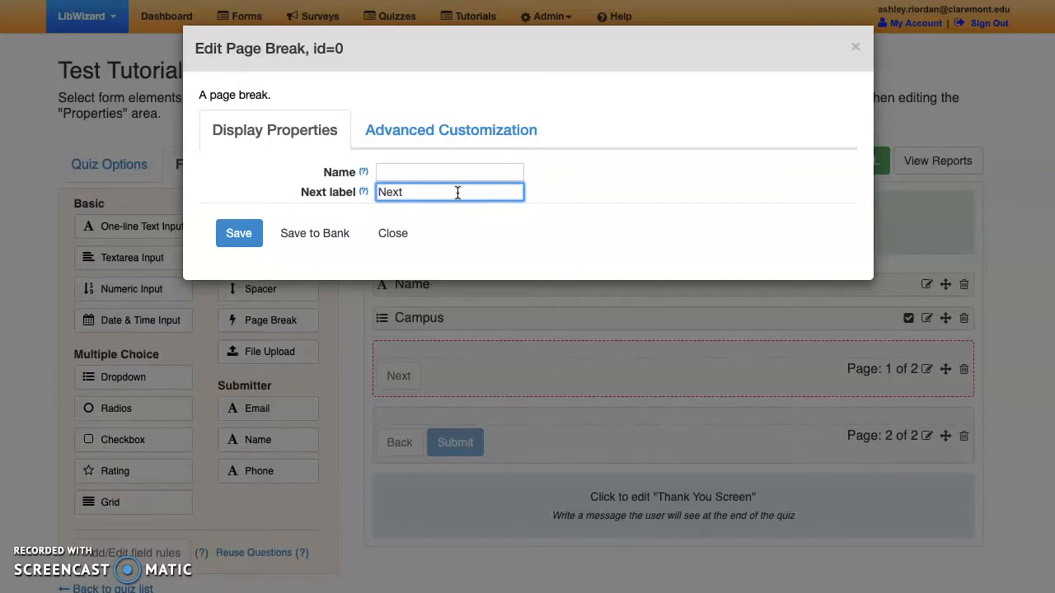
{"action": "left_click", "coordinate": [236, 235]}
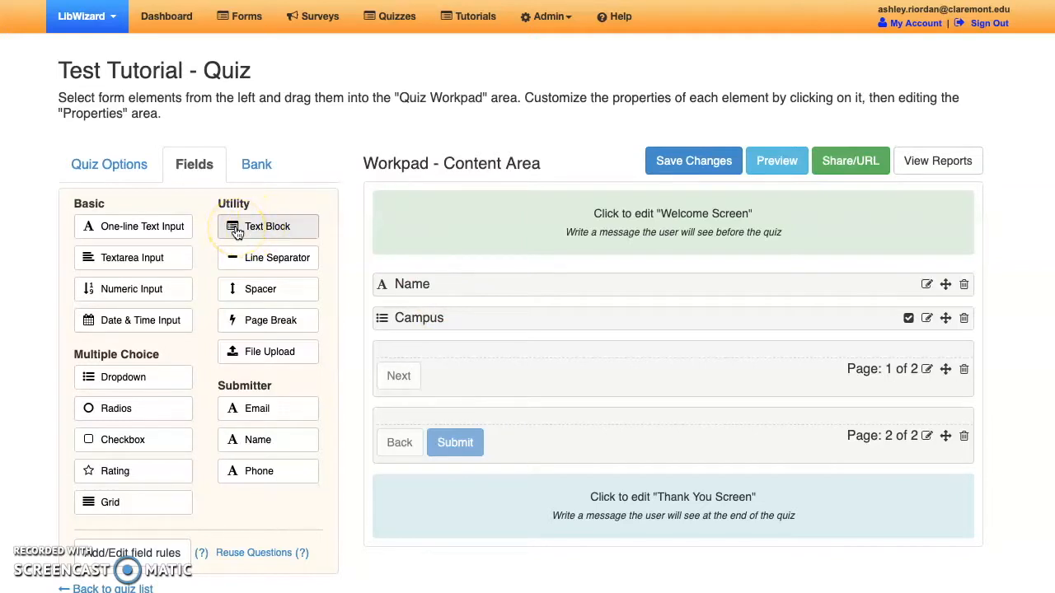
- Add a text block on page 2 above the Submit section and name it "TEST TEXT"
{"action": "left_click_drag", "start_coordinate": [247, 229], "coordinate": [399, 414]}
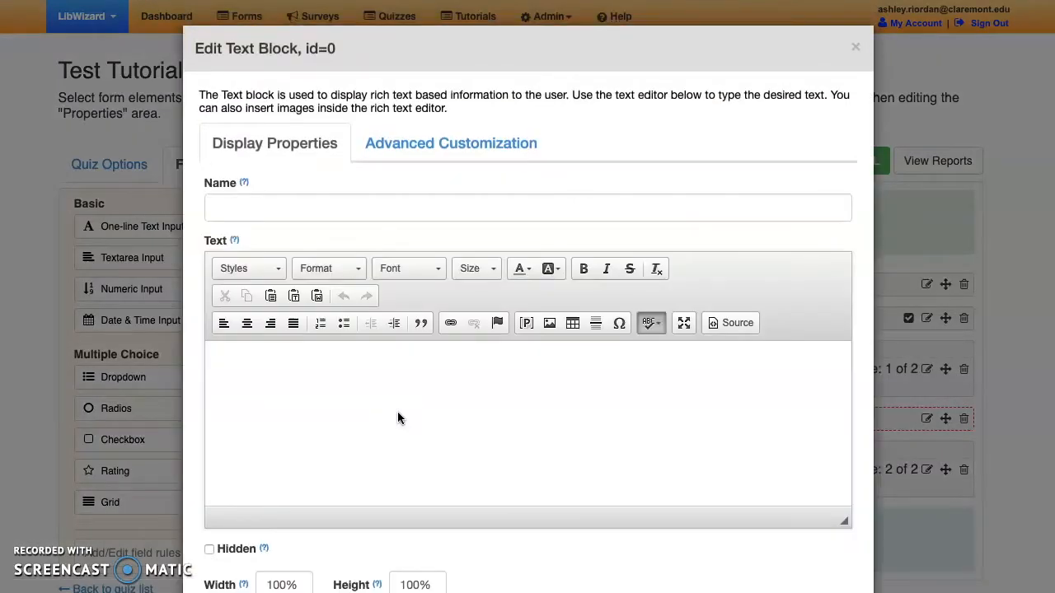
{"action": "scroll", "coordinate": [397, 412], "scroll_direction": "down", "scroll_amount": 1}
{"action": "left_click", "coordinate": [318, 187]}
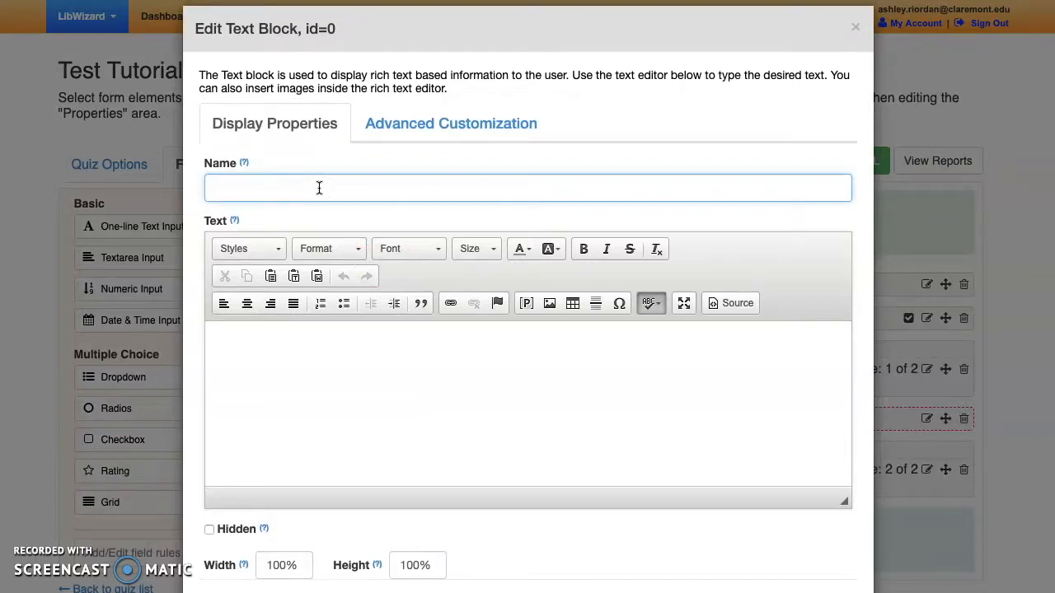
{"action": "type", "text": "TEST TEXT"}
- Enter "Test Text" as the text block's content and save the block
{"action": "left_click", "coordinate": [387, 382]}
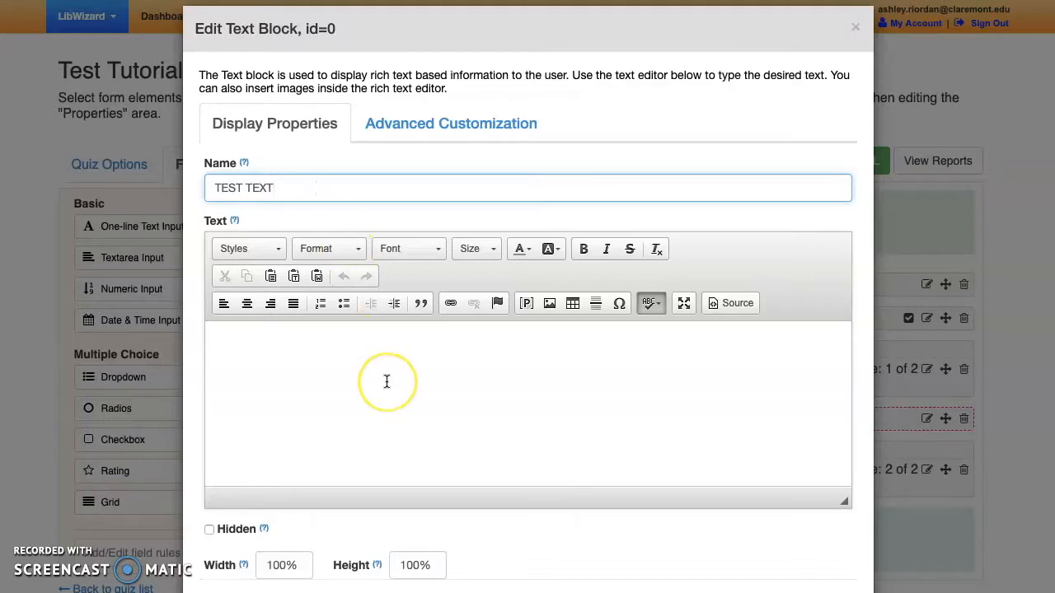
{"action": "left_click", "coordinate": [386, 381]}
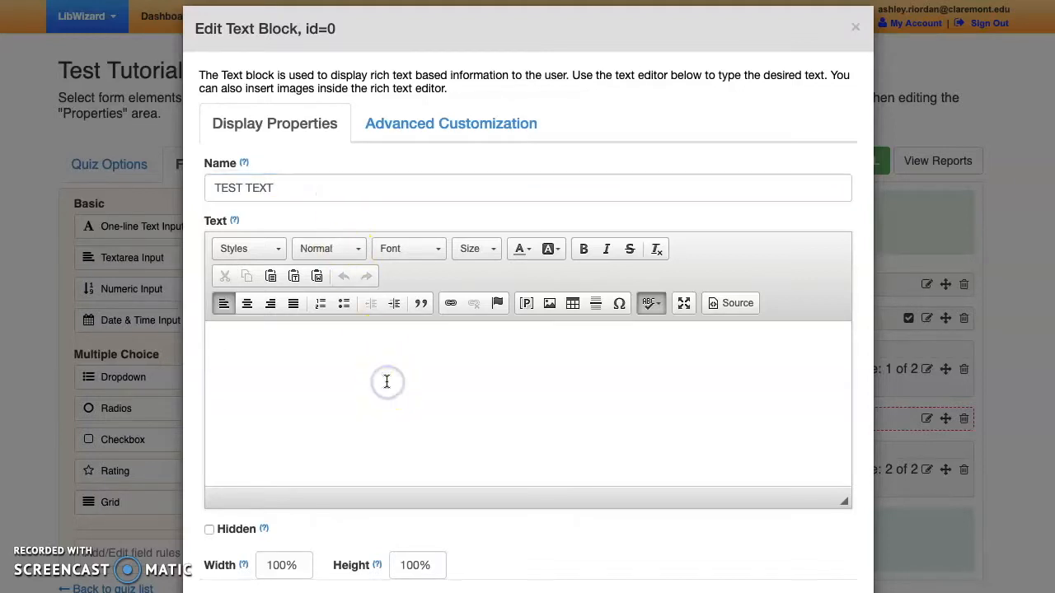
{"action": "scroll", "coordinate": [386, 382], "scroll_direction": "down", "scroll_amount": 1}
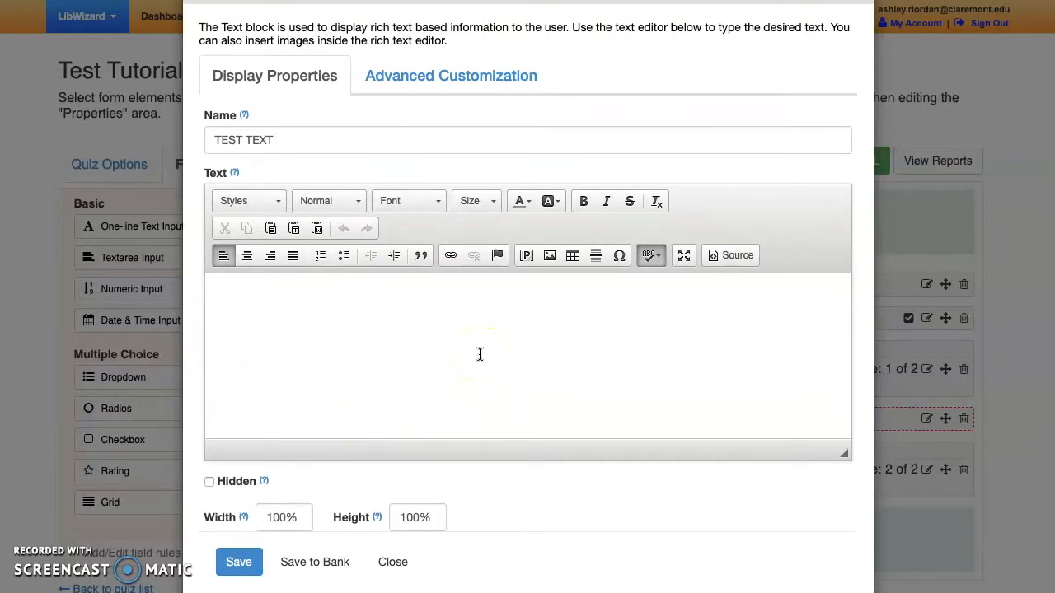
{"action": "left_click", "coordinate": [505, 316]}
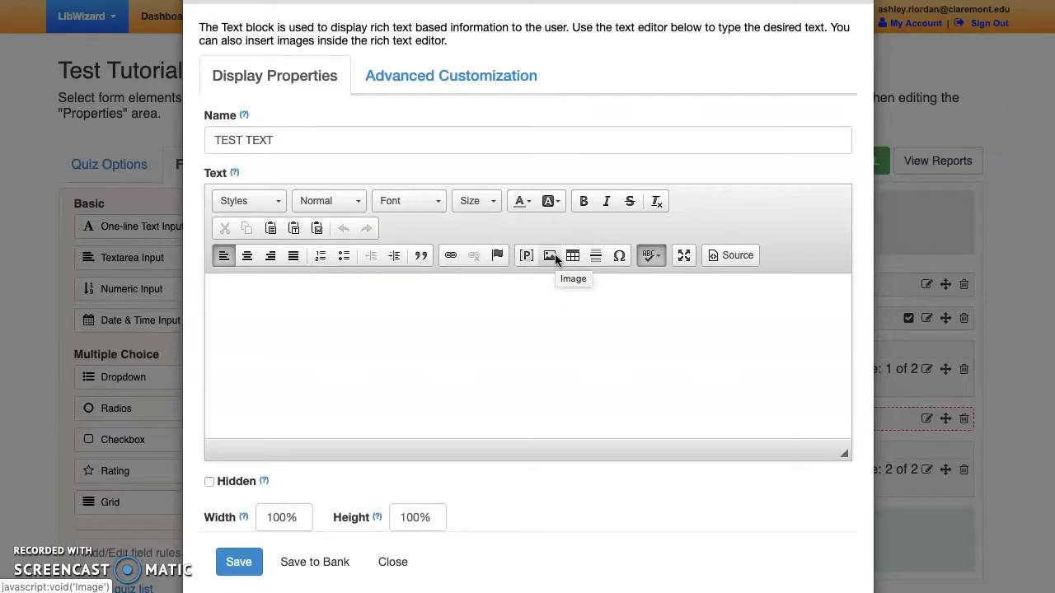
{"action": "left_click", "coordinate": [519, 340]}
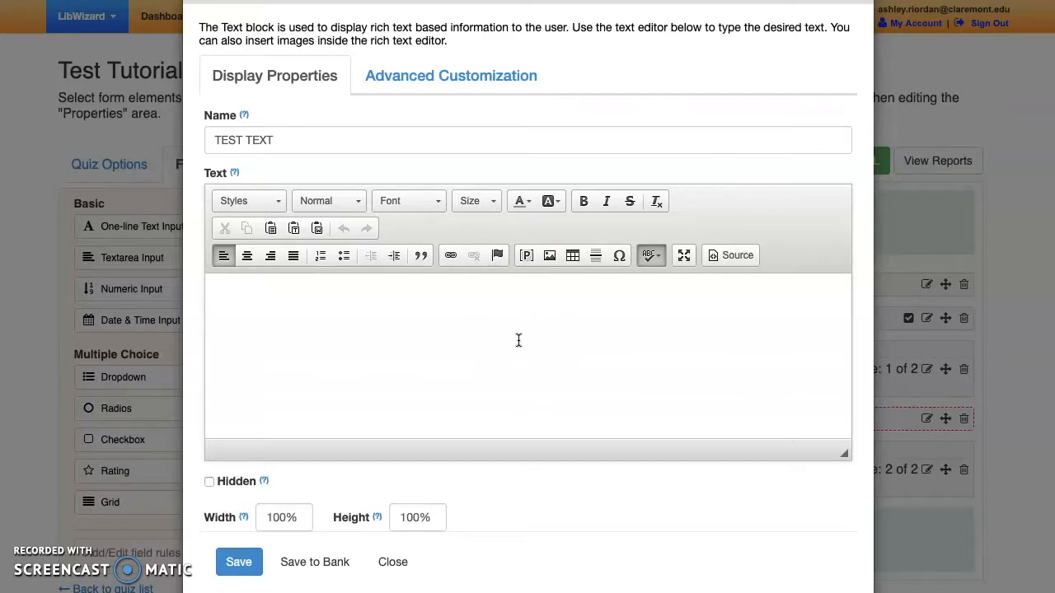
{"action": "type", "text": "Test Text"}
{"action": "left_click", "coordinate": [558, 343]}
{"action": "scroll", "coordinate": [577, 355], "scroll_direction": "down", "scroll_amount": 1}
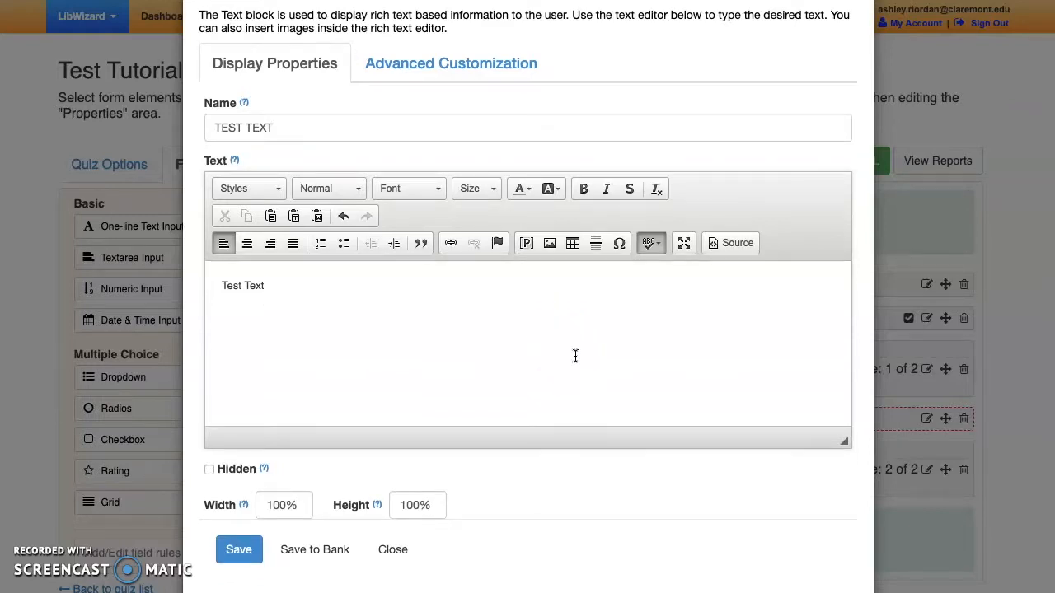
{"action": "scroll", "coordinate": [575, 355], "scroll_direction": "down", "scroll_amount": 1}
{"action": "left_click", "coordinate": [238, 523]}
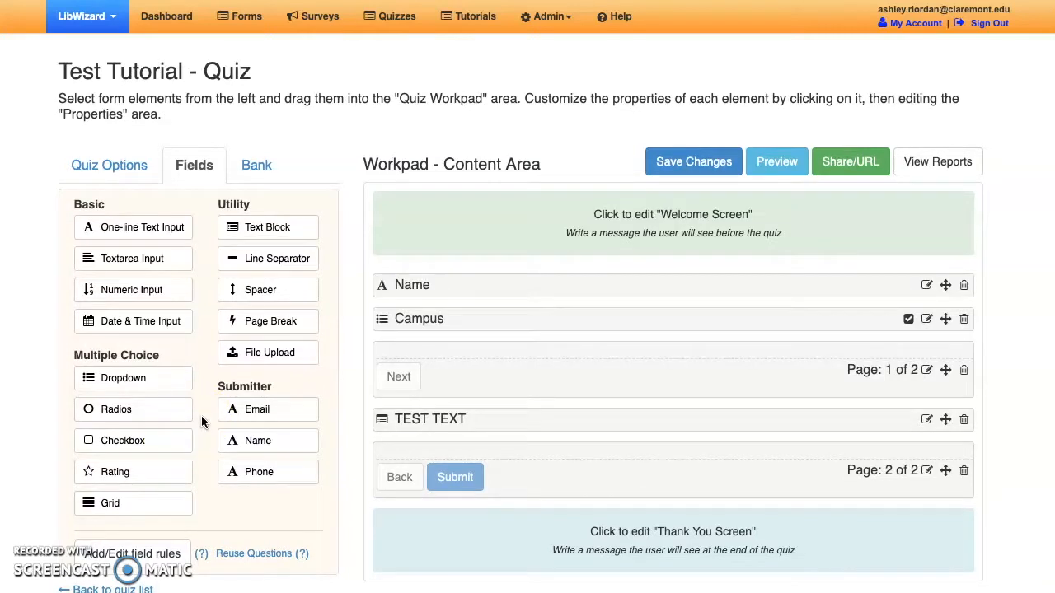
- Add a radio field below TEST TEXT named "Test Question" with the question "True or False: The library can help you with your research?"
{"action": "left_click_drag", "start_coordinate": [152, 415], "coordinate": [412, 431]}
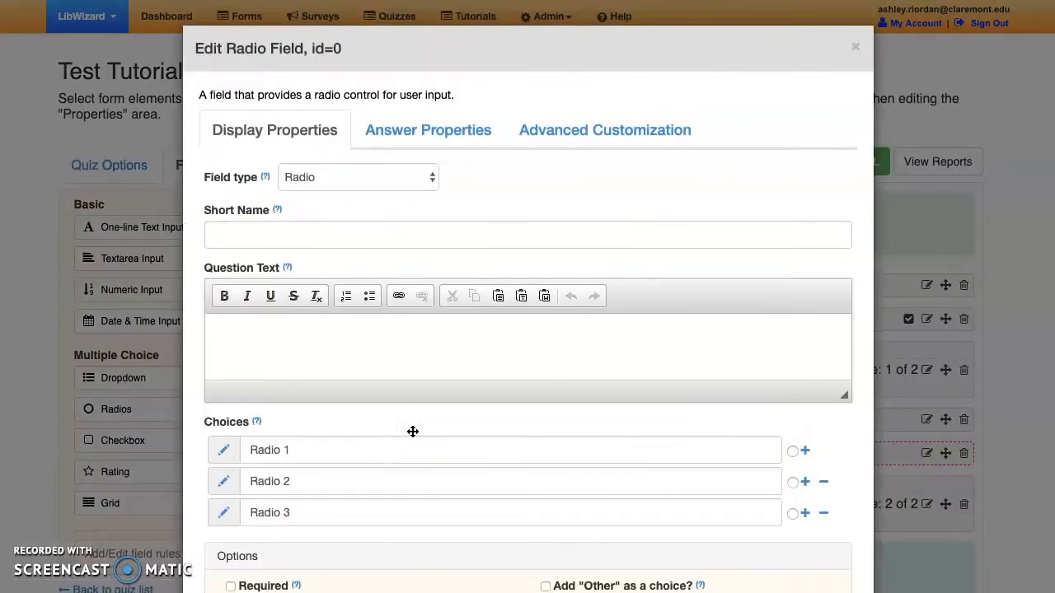
{"action": "scroll", "coordinate": [412, 431], "scroll_direction": "down", "scroll_amount": 3}
{"action": "left_click", "coordinate": [286, 107]}
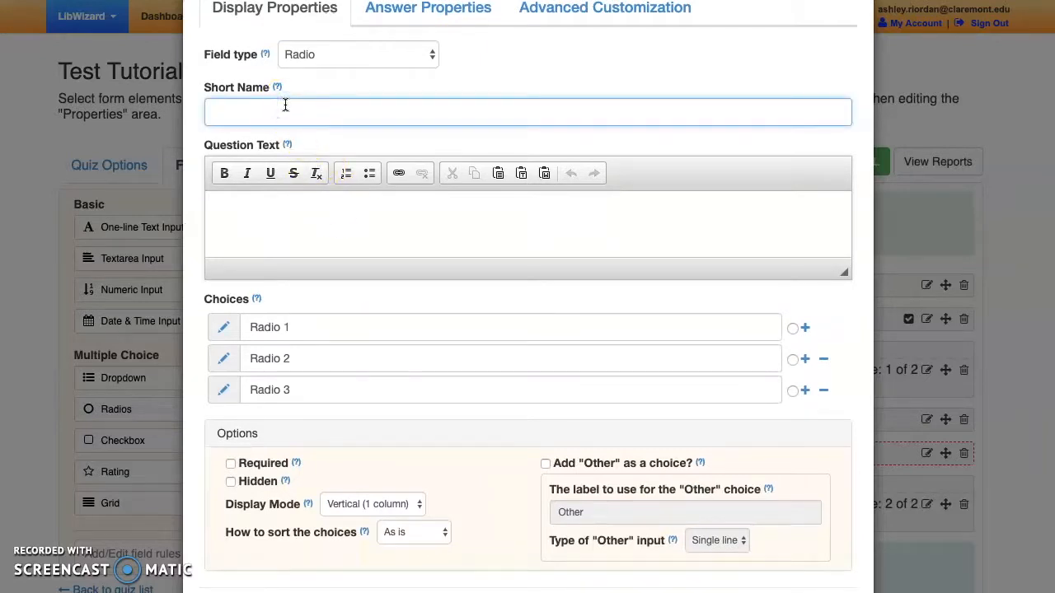
{"action": "type", "text": "Test Question"}
{"action": "left_click", "coordinate": [248, 203]}
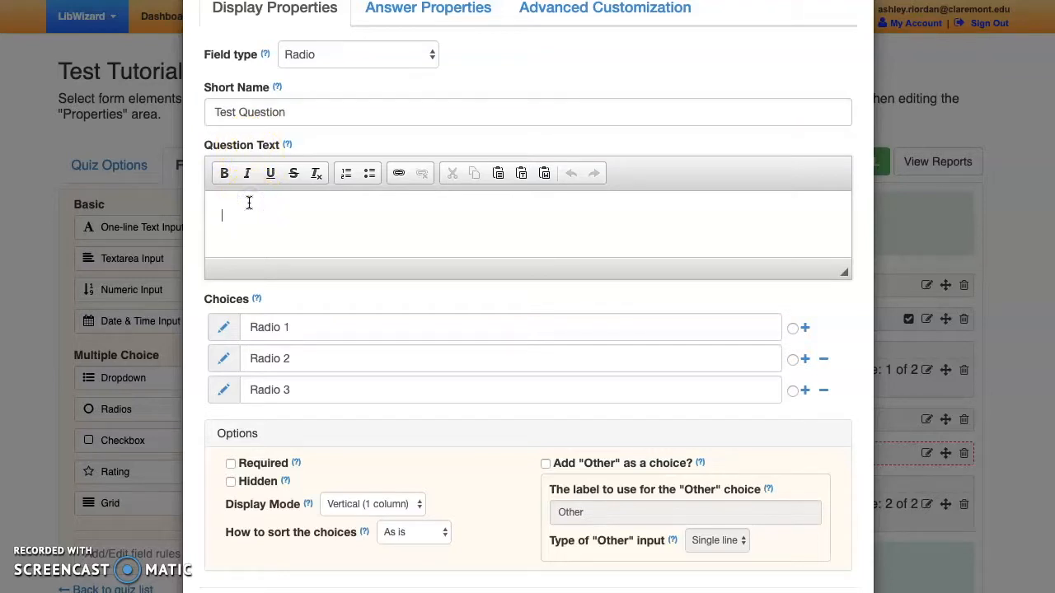
{"action": "type", "text": "True or False: The library can help you with your research?"}
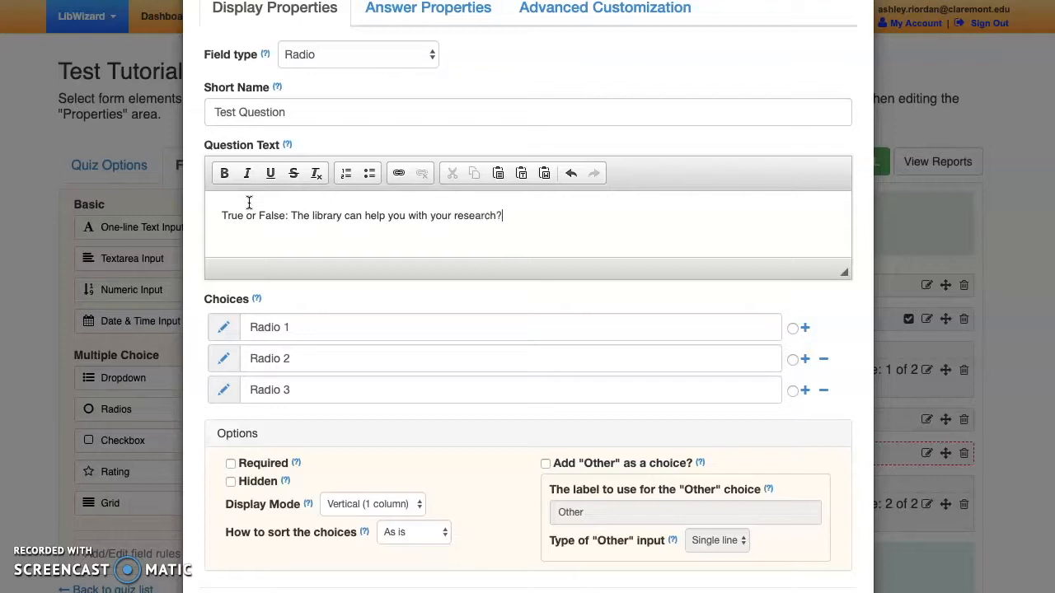
- Set the radio question's choices to "True" and "False" and remove the third choice
{"action": "triple_click", "coordinate": [311, 328]}
{"action": "type", "text": "Tru"}
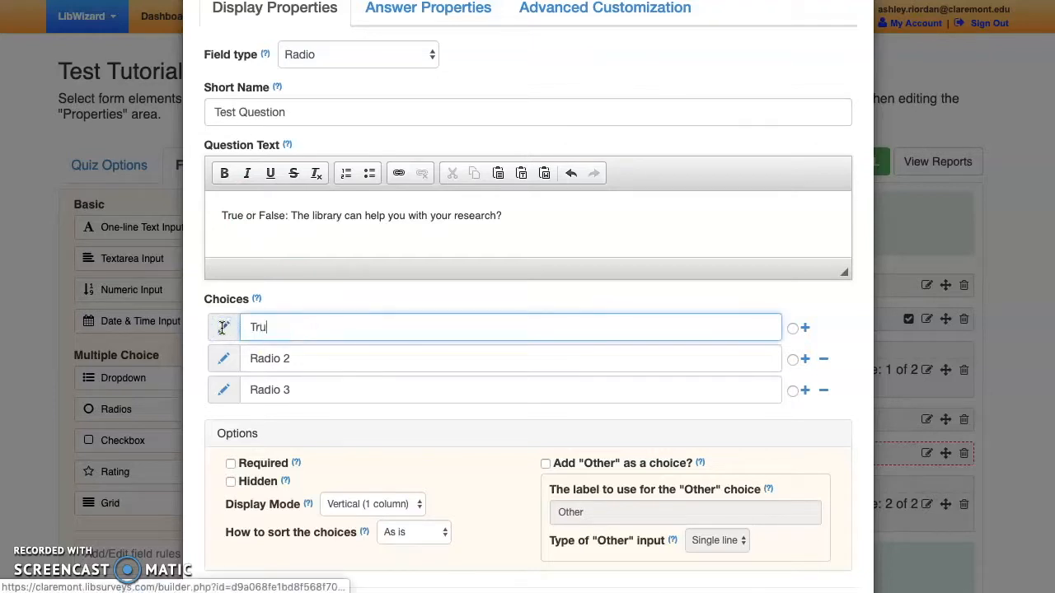
{"action": "type", "text": "e"}
{"action": "left_click", "coordinate": [235, 363]}
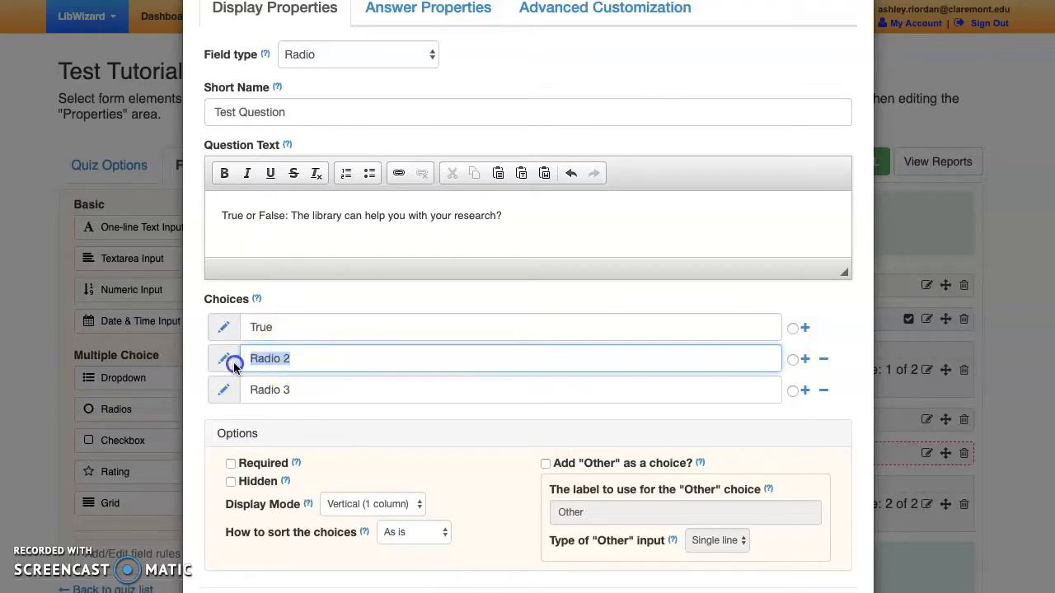
{"action": "type", "text": "False"}
{"action": "left_click", "coordinate": [824, 394]}
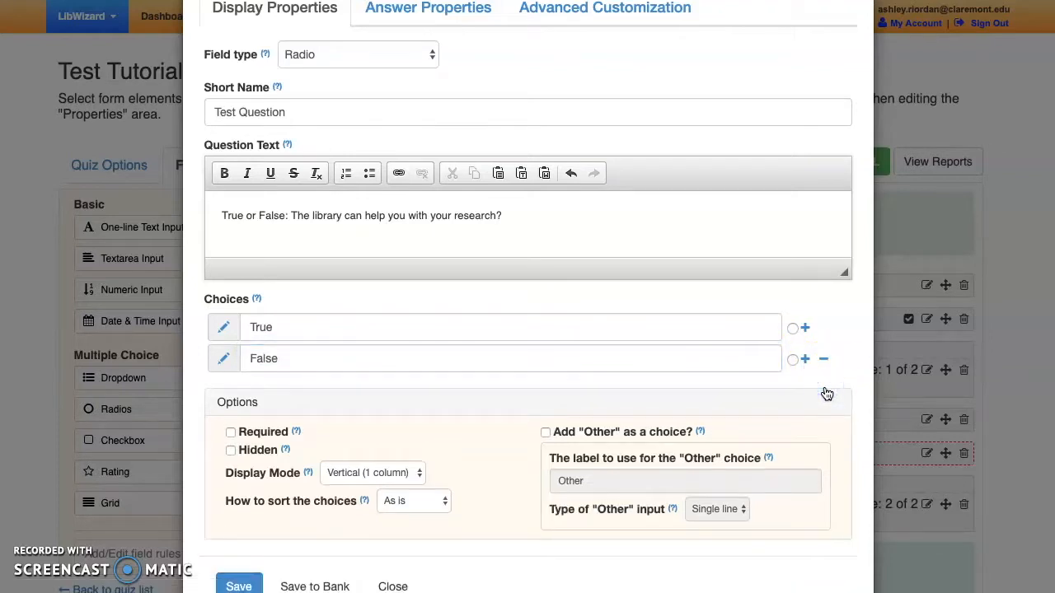
- Make the true-or-false question required
{"action": "scroll", "coordinate": [827, 394], "scroll_direction": "down", "scroll_amount": 1}
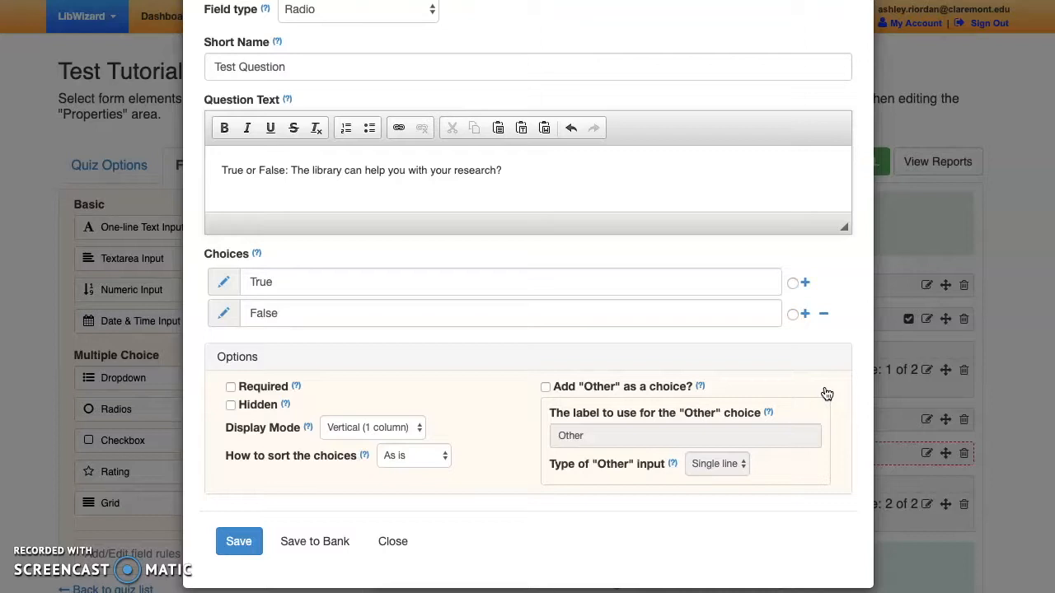
{"action": "left_click", "coordinate": [792, 286]}
{"action": "scroll", "coordinate": [813, 341], "scroll_direction": "down", "scroll_amount": 1}
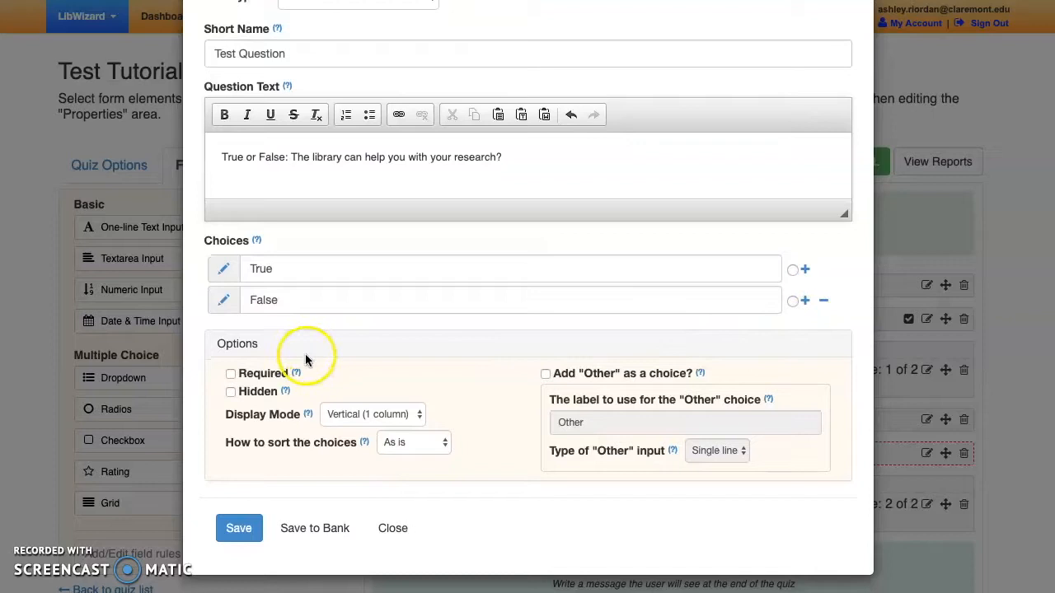
{"action": "left_click", "coordinate": [232, 375]}
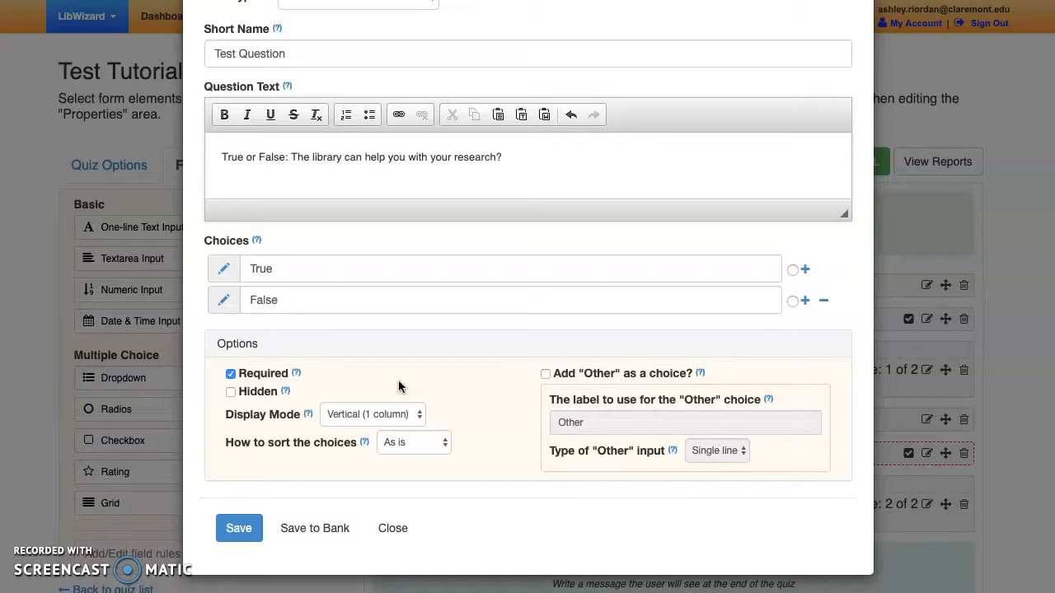
- Set True as the question's correct answer and require a correct answer to continue
{"action": "scroll", "coordinate": [398, 380], "scroll_direction": "up", "scroll_amount": 3}
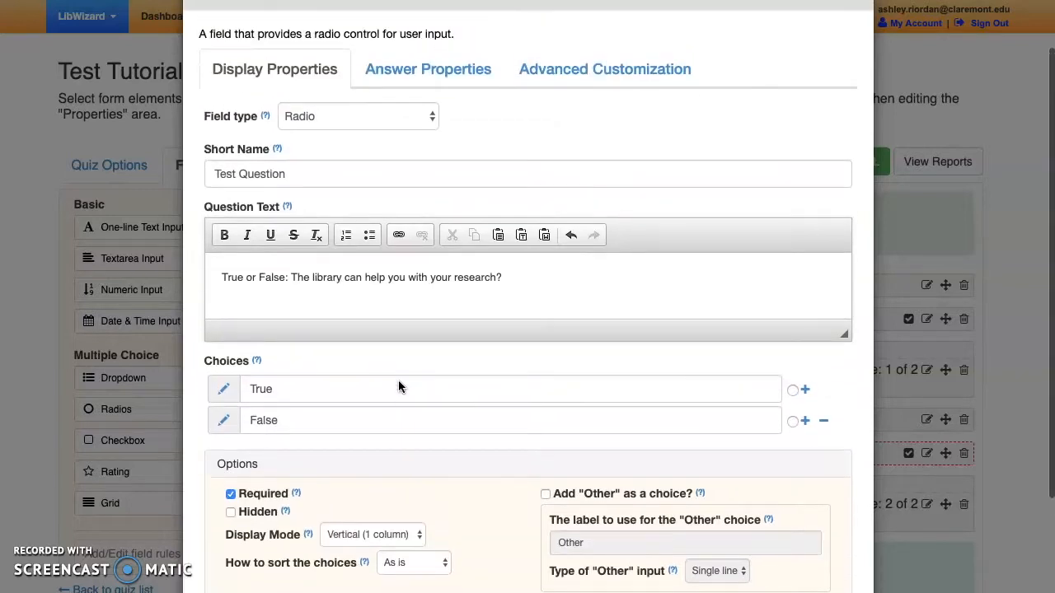
{"action": "left_click", "coordinate": [398, 72]}
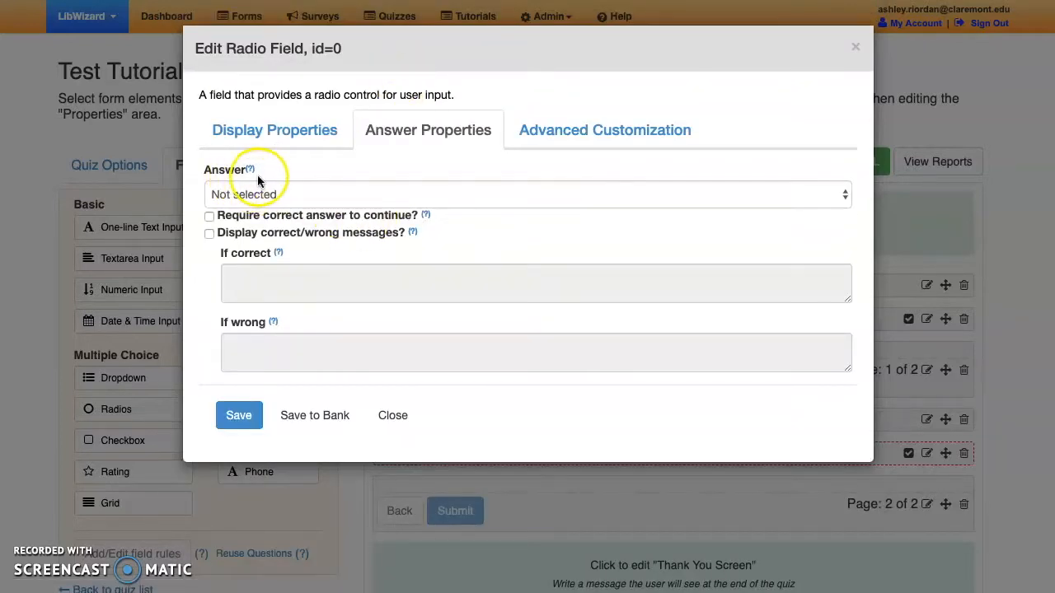
{"action": "left_click", "coordinate": [344, 193]}
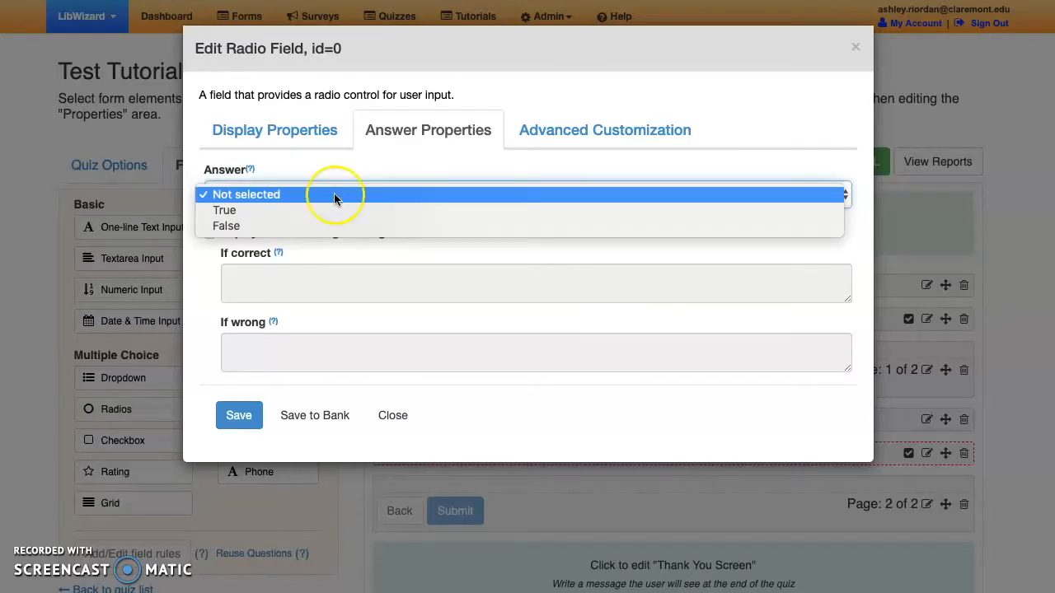
{"action": "left_click", "coordinate": [315, 209]}
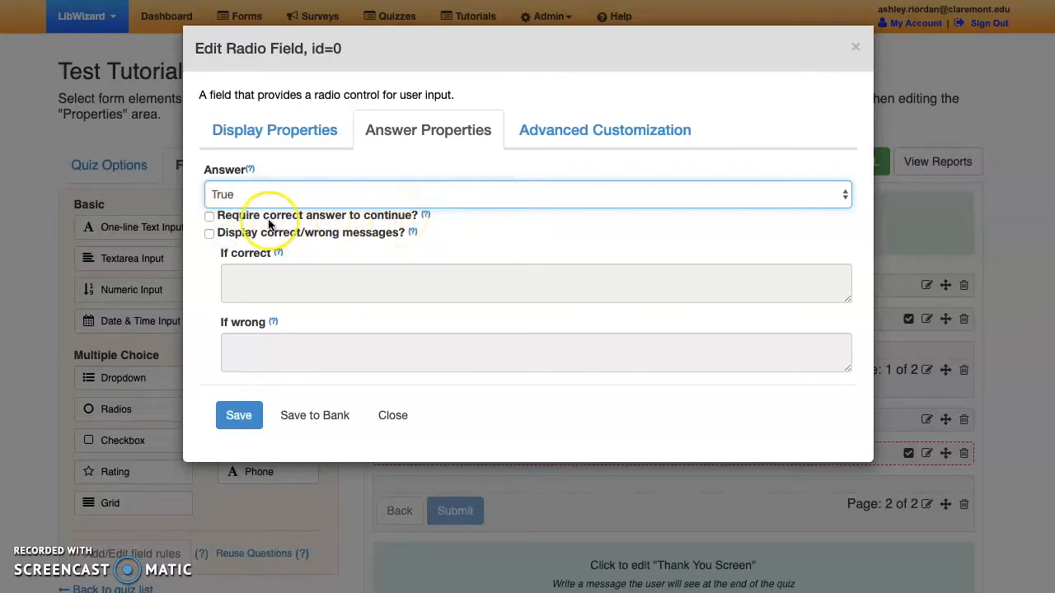
{"action": "left_click", "coordinate": [209, 216]}
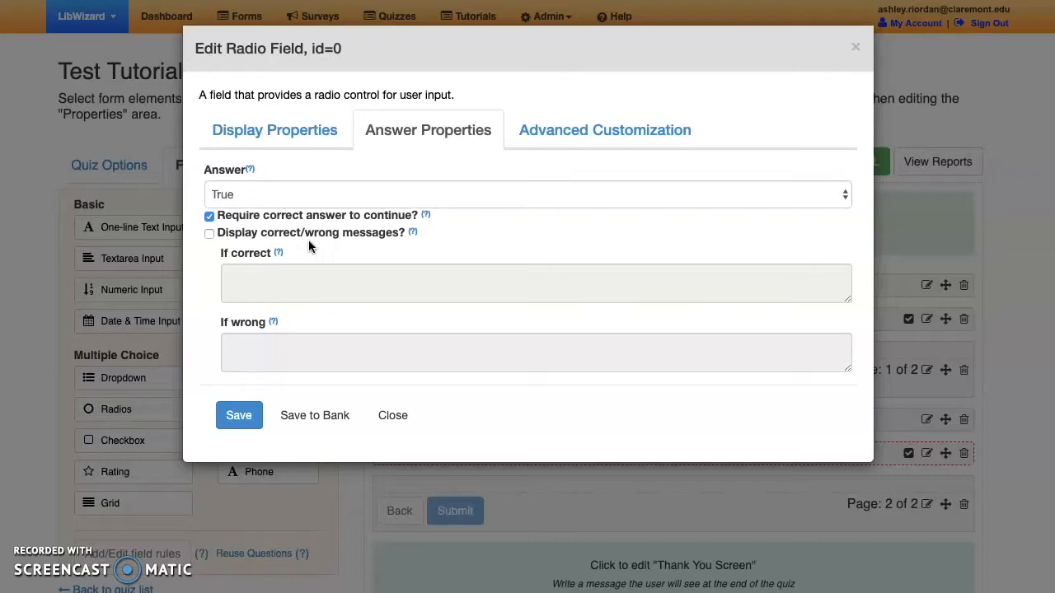
- Enable the correct/wrong messages "Yes! Correct! We're happy to help!" and "Incorrect. Try again.", and save the radio field
{"action": "left_click", "coordinate": [209, 235]}
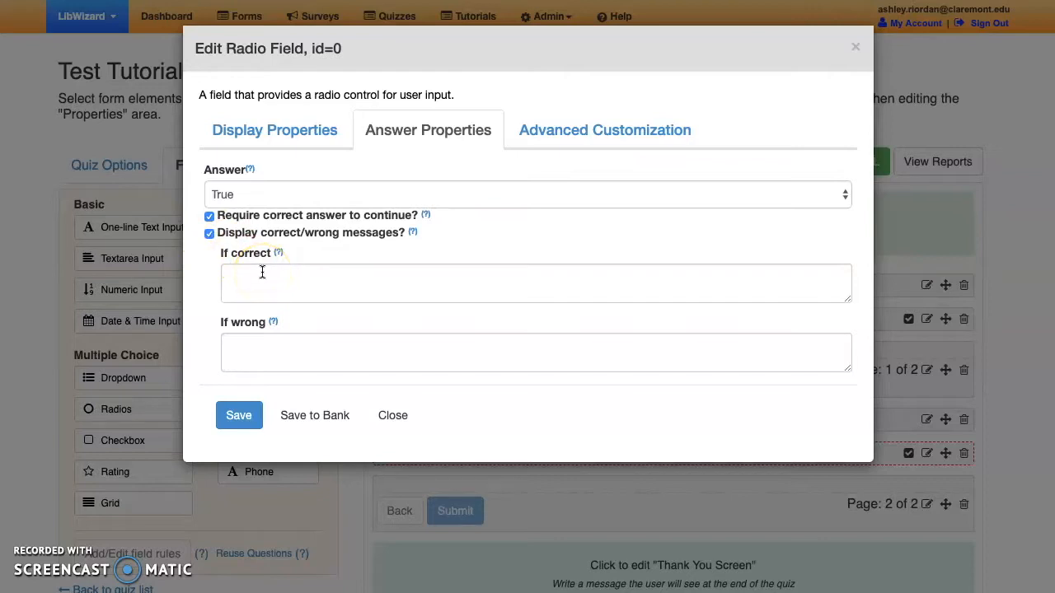
{"action": "left_click", "coordinate": [262, 272]}
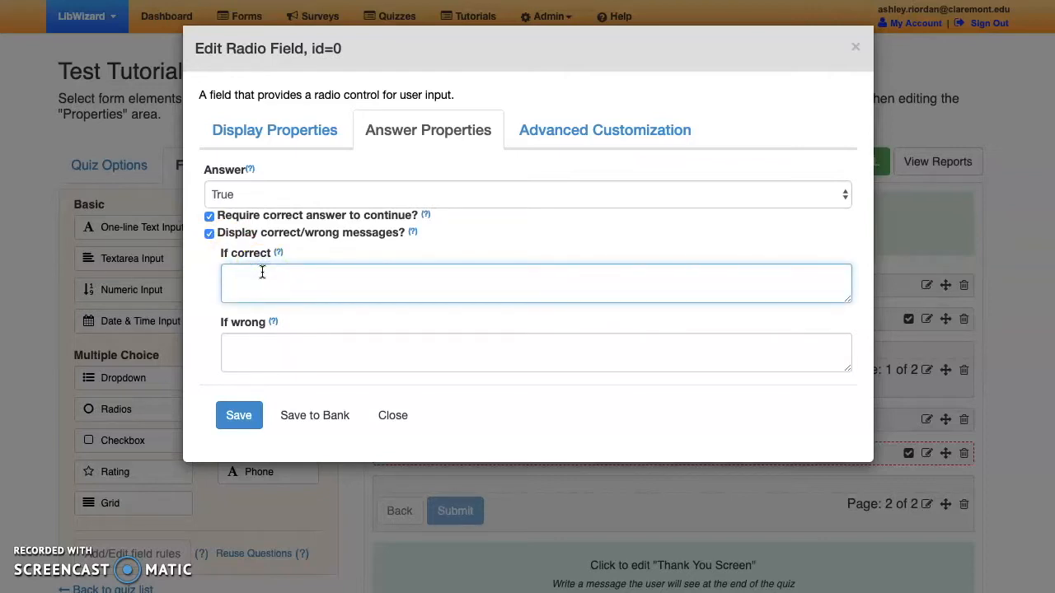
{"action": "type", "text": "Yes! Correct! We're happy to help!"}
{"action": "left_click", "coordinate": [266, 306]}
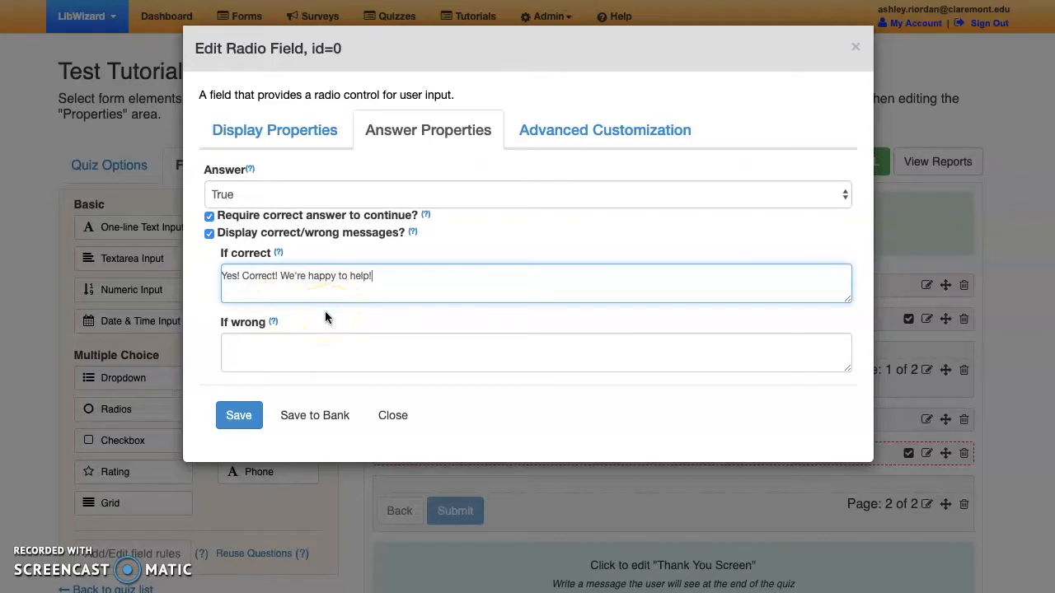
{"action": "left_click", "coordinate": [240, 344]}
{"action": "type", "text": "Incorrect,"}
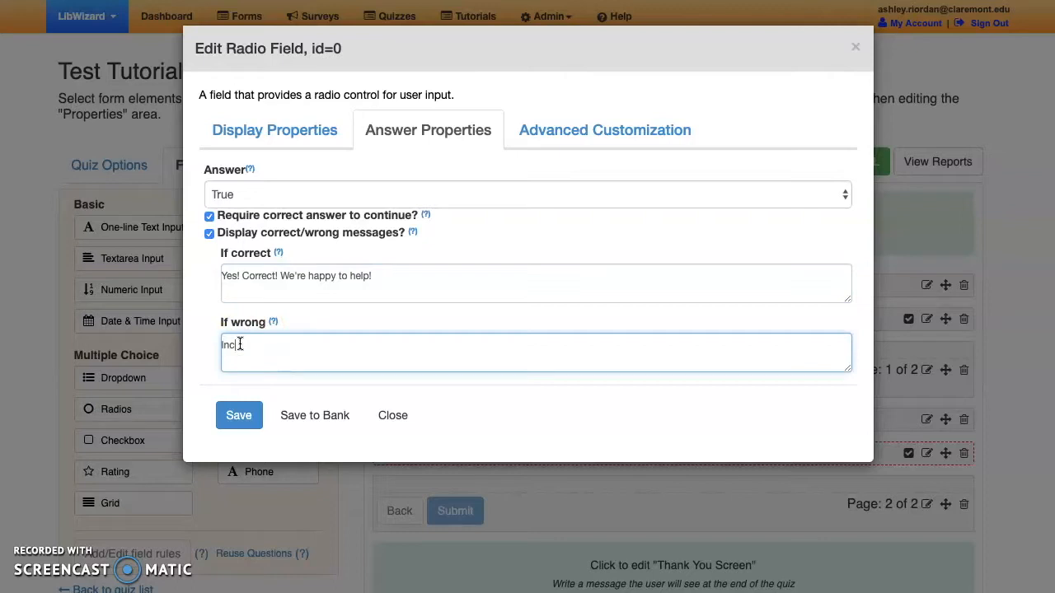
{"action": "type", "text": " Try again."}
{"action": "left_click", "coordinate": [242, 417]}
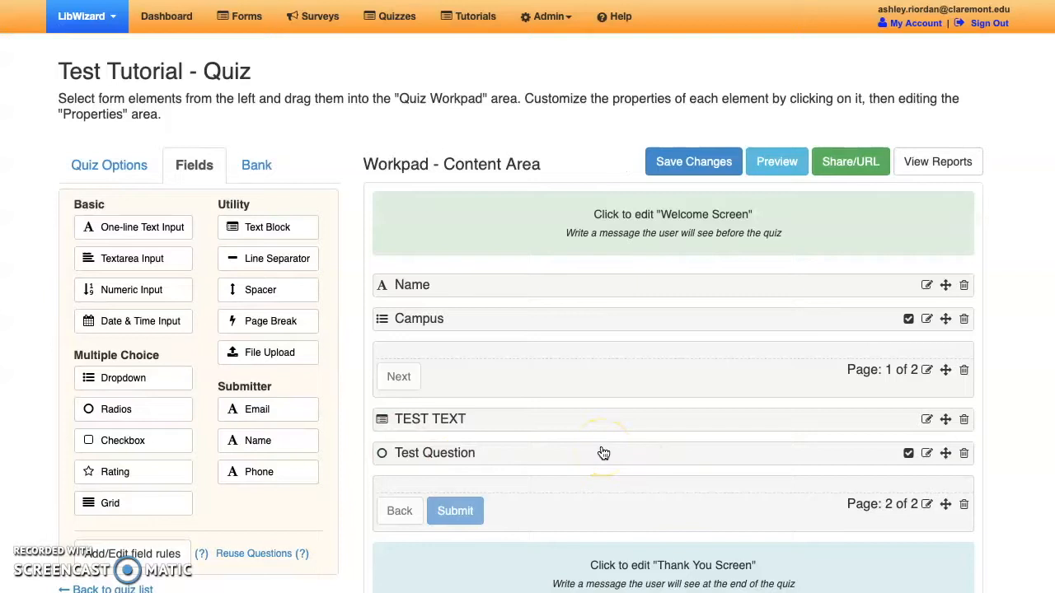
- Preview the quiz, select a campus and advance to page 2
{"action": "left_click", "coordinate": [766, 162]}
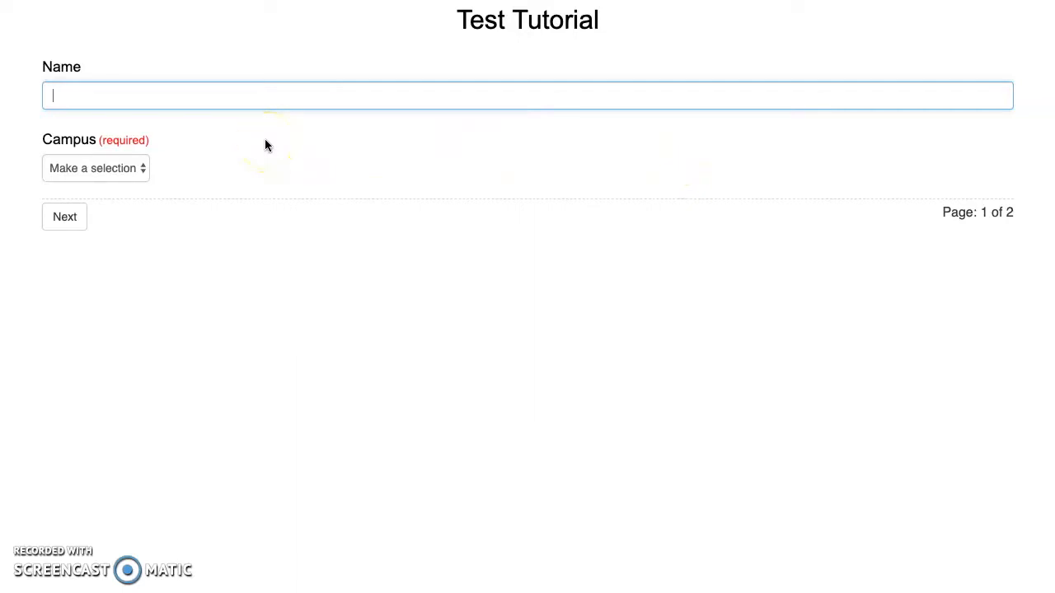
{"action": "left_click", "coordinate": [123, 167]}
{"action": "left_click", "coordinate": [108, 183]}
{"action": "left_click", "coordinate": [66, 216]}
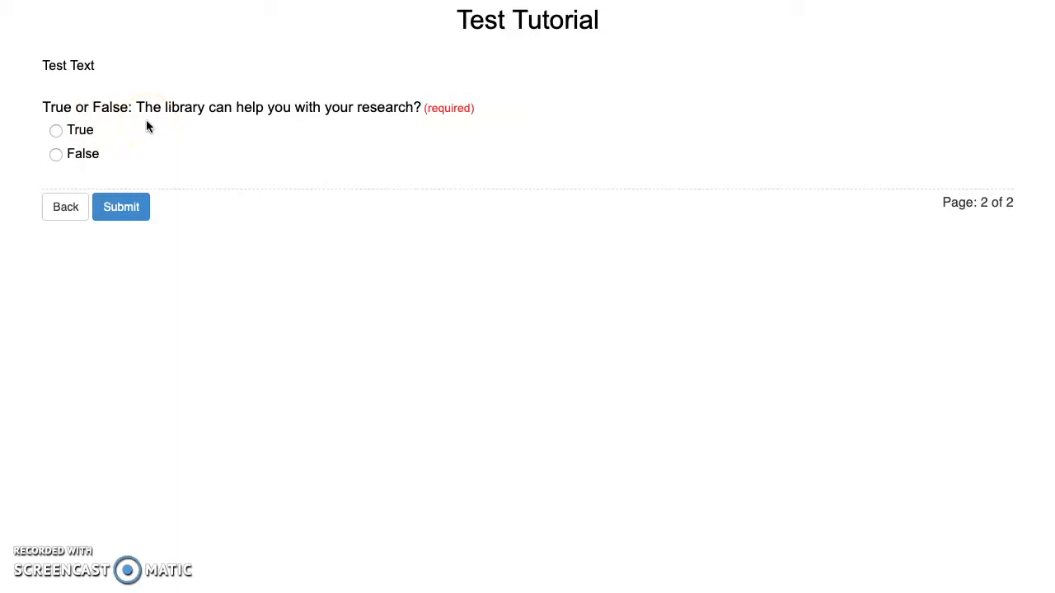
- Test the question's feedback by submitting False and True in turn, and return to the quiz editor
{"action": "left_click", "coordinate": [60, 155]}
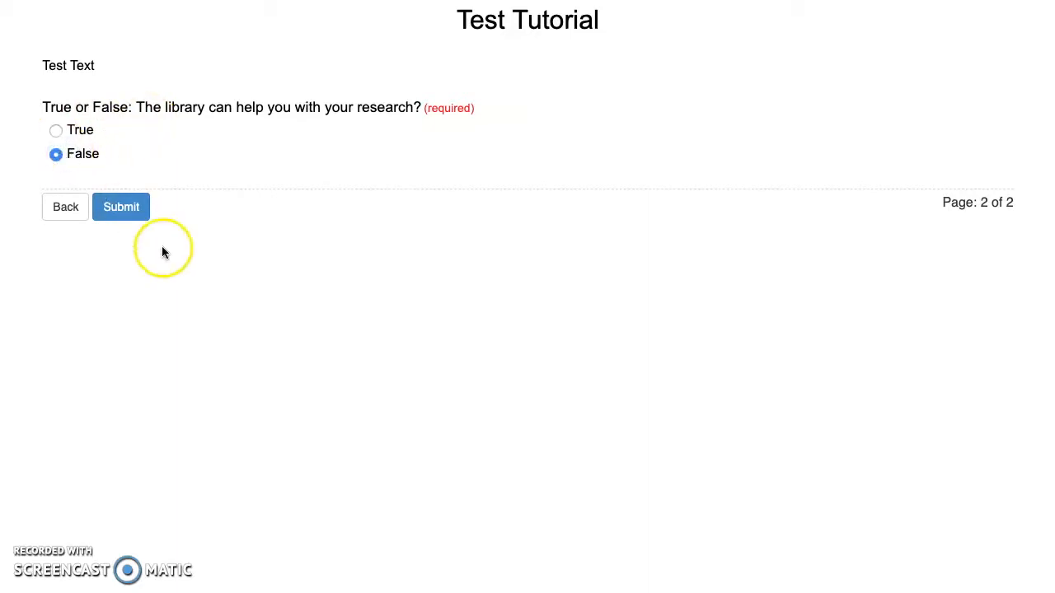
{"action": "left_click", "coordinate": [123, 207]}
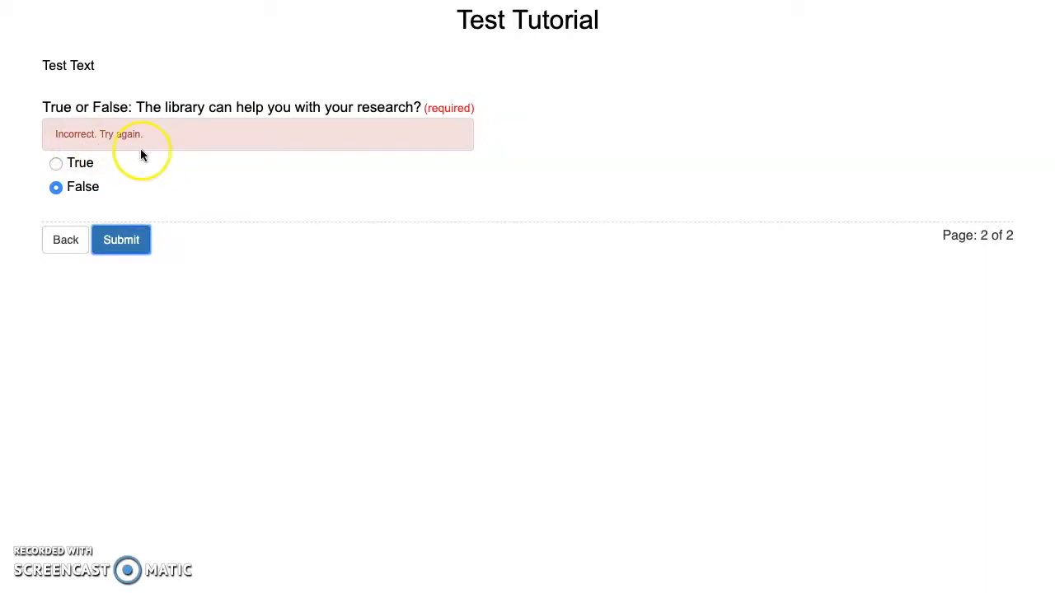
{"action": "left_click", "coordinate": [61, 165]}
{"action": "left_click", "coordinate": [130, 243]}
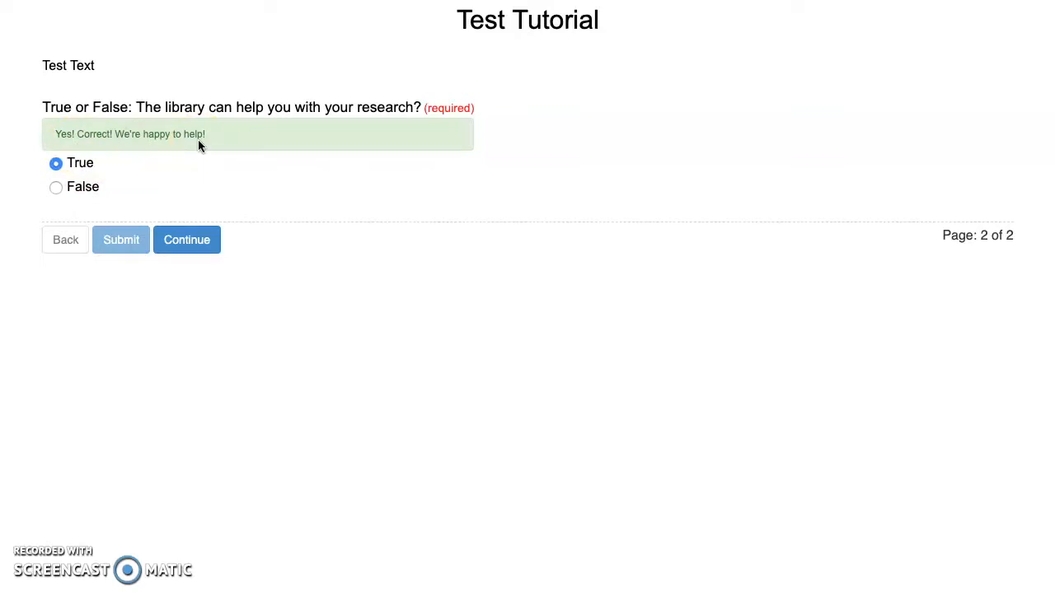
{"action": "left_click", "coordinate": [199, 43]}
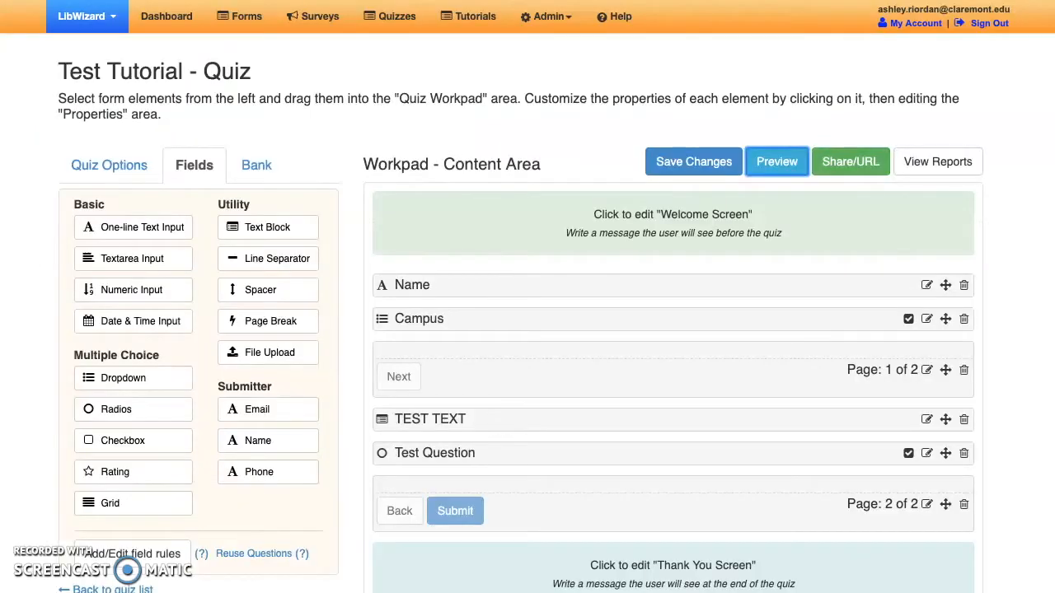
- Add a checkbox field below Test Question on page 2 and name it "Checkbox Question"
{"action": "scroll", "coordinate": [607, 231], "scroll_direction": "down", "scroll_amount": 1}
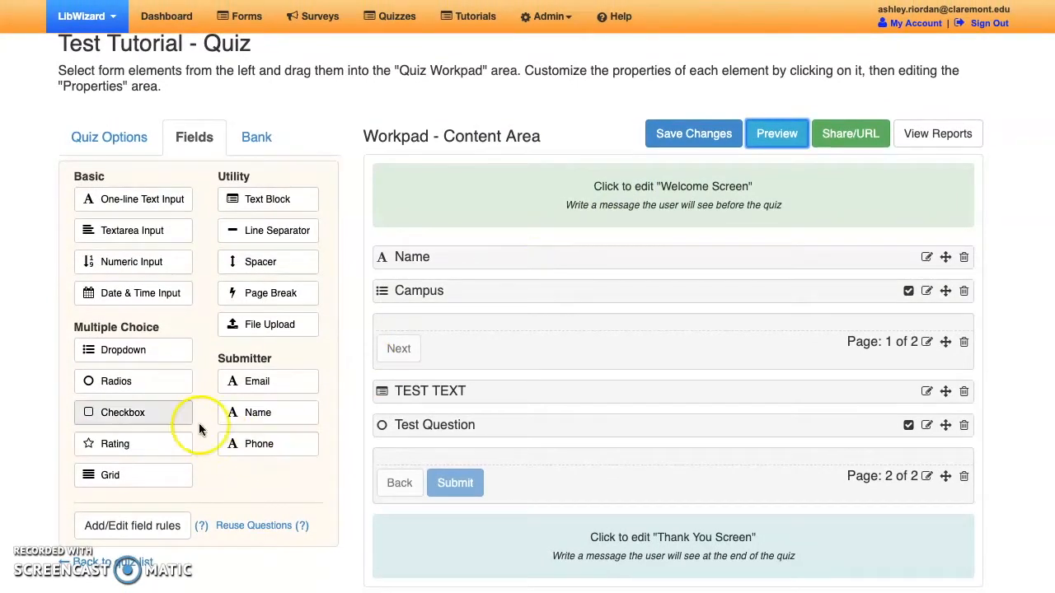
{"action": "left_click_drag", "start_coordinate": [129, 418], "coordinate": [399, 446]}
{"action": "left_click", "coordinate": [469, 371]}
{"action": "scroll", "coordinate": [469, 373], "scroll_direction": "down", "scroll_amount": 1}
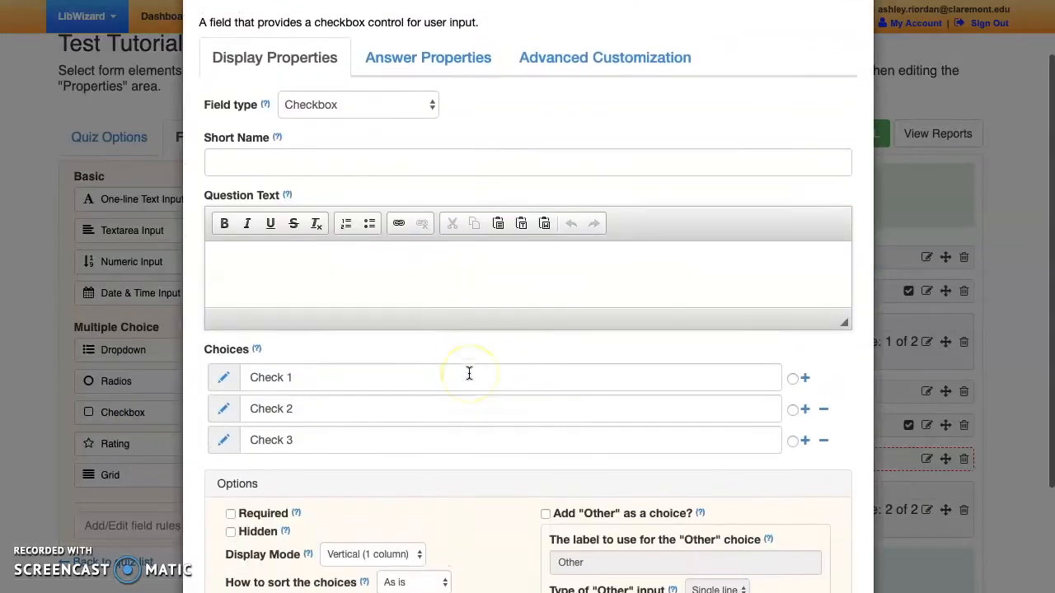
{"action": "left_click", "coordinate": [355, 172]}
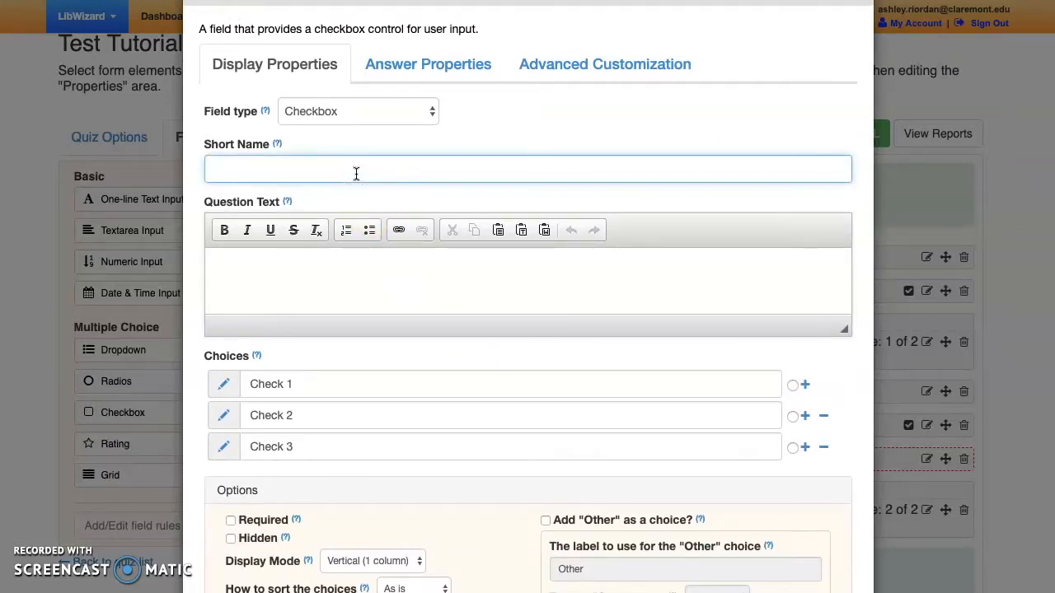
{"action": "type", "text": "Checkbox Question"}
- Enter the checkbox question text "What options does the library provide for getting help with your research?"
{"action": "scroll", "coordinate": [394, 181], "scroll_direction": "down", "scroll_amount": 2}
{"action": "left_click", "coordinate": [398, 185]}
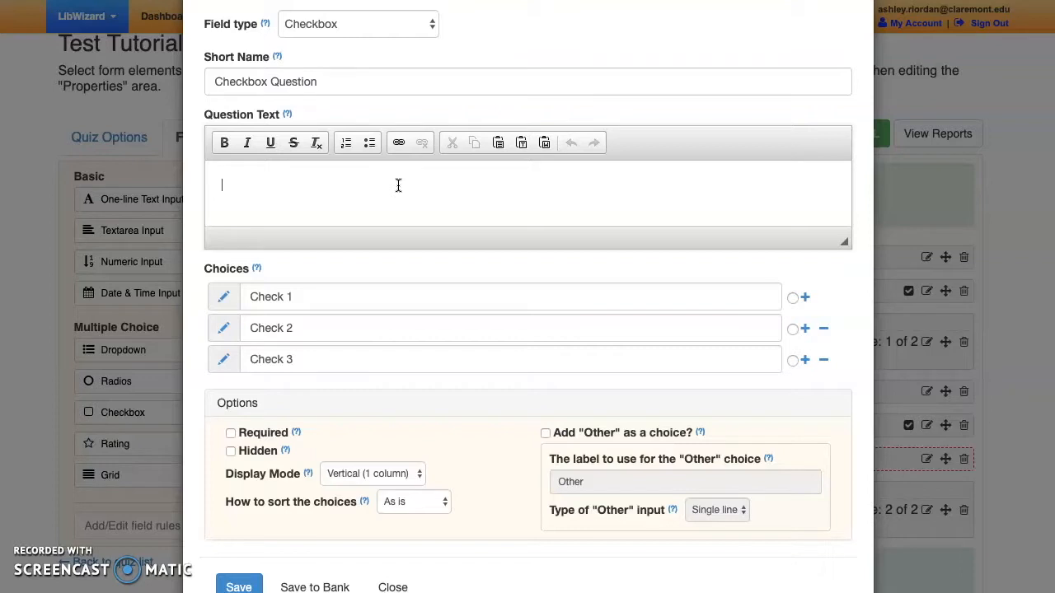
{"action": "type", "text": "What options does the library provide for getting help with your research?"}
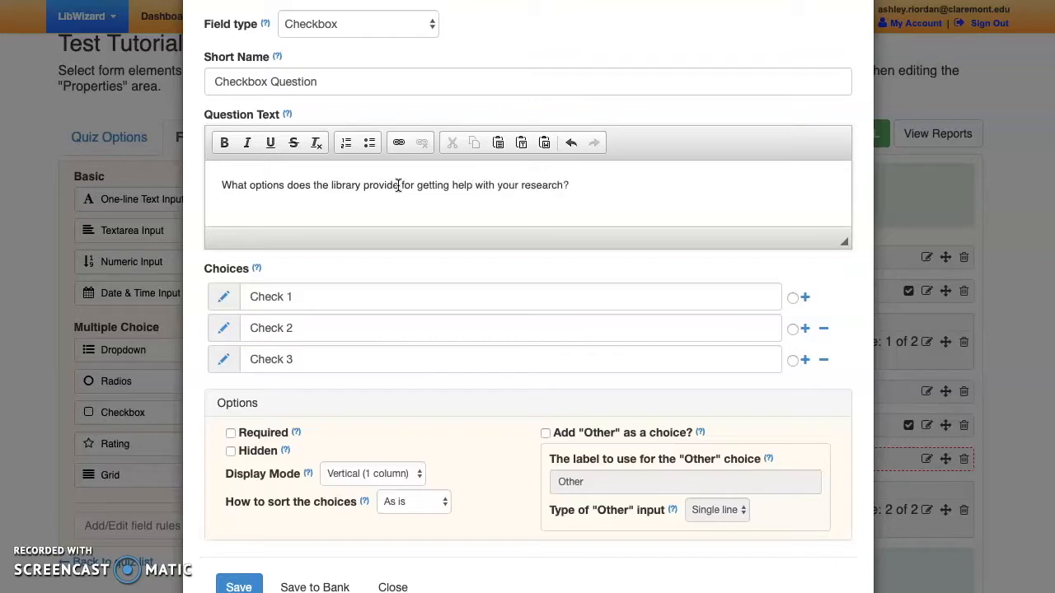
- Set the checkbox question's three choices to "Appointment", "Phone" and "Chat"
{"action": "scroll", "coordinate": [401, 234], "scroll_direction": "down", "scroll_amount": 1}
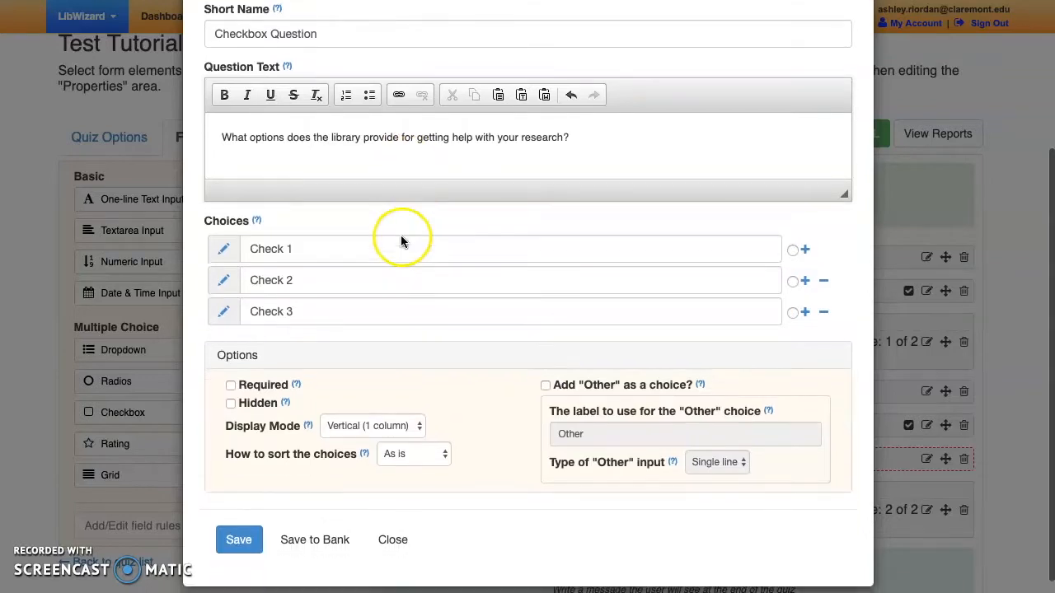
{"action": "triple_click", "coordinate": [356, 255]}
{"action": "type", "text": "Appointment"}
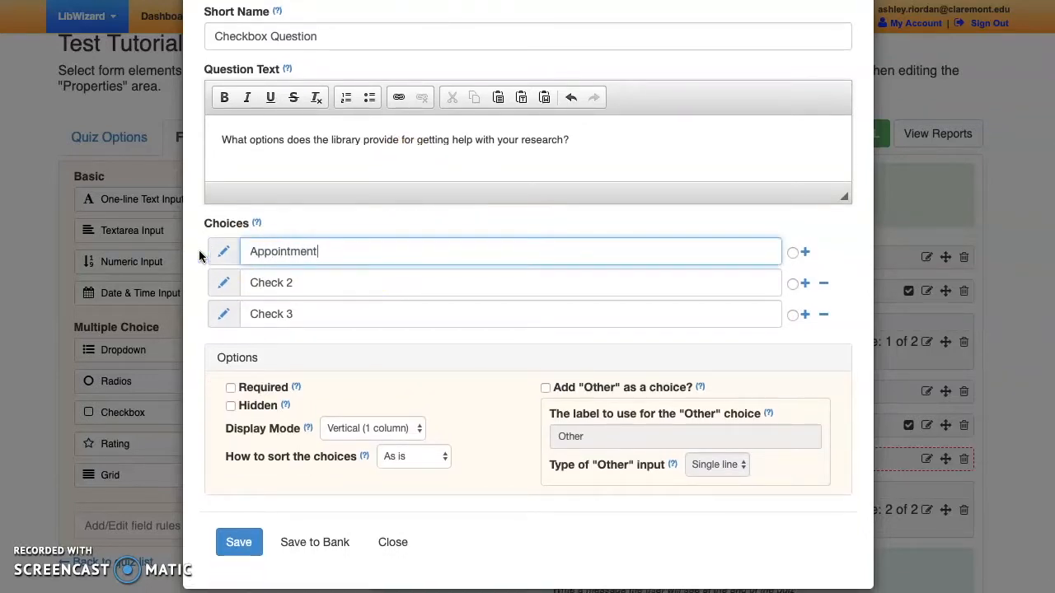
{"action": "triple_click", "coordinate": [288, 282]}
{"action": "type", "text": "Phone"}
{"action": "triple_click", "coordinate": [263, 313]}
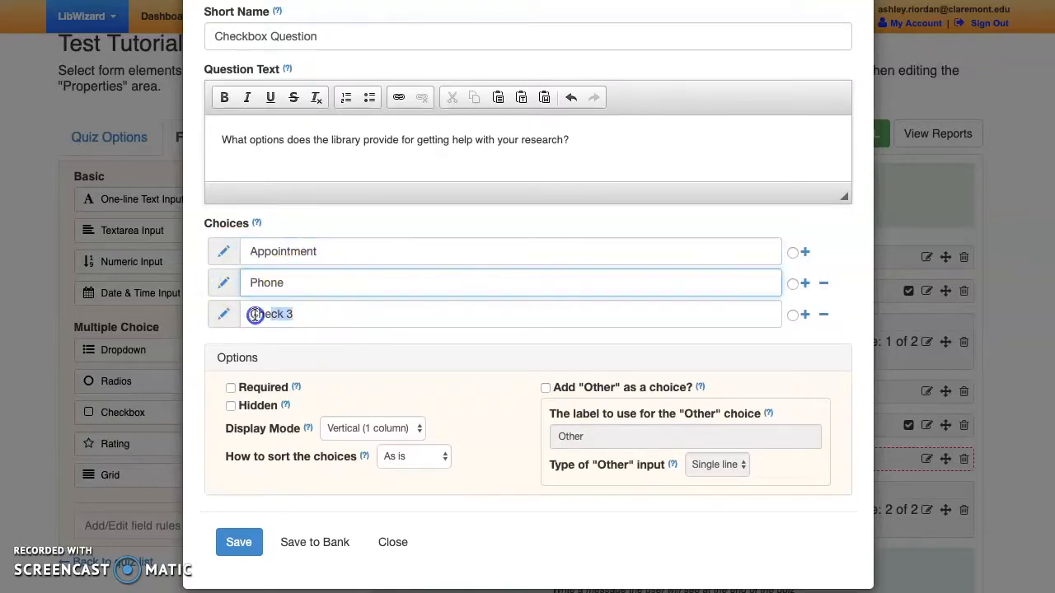
{"action": "type", "text": "Chat"}
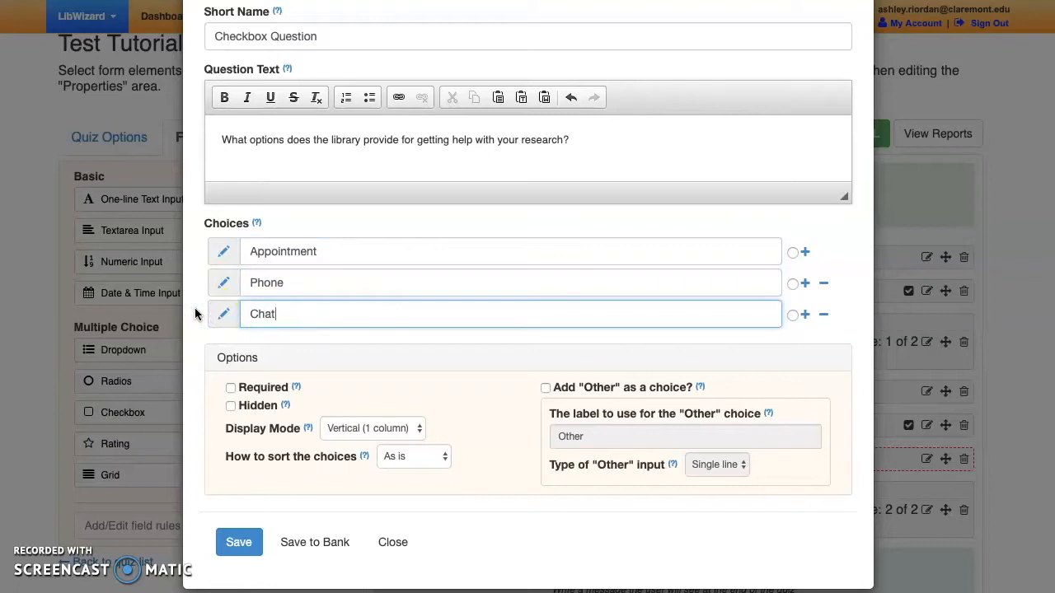
- Add a fourth choice "Email" to the checkbox question and make the question required
{"action": "left_click", "coordinate": [805, 315]}
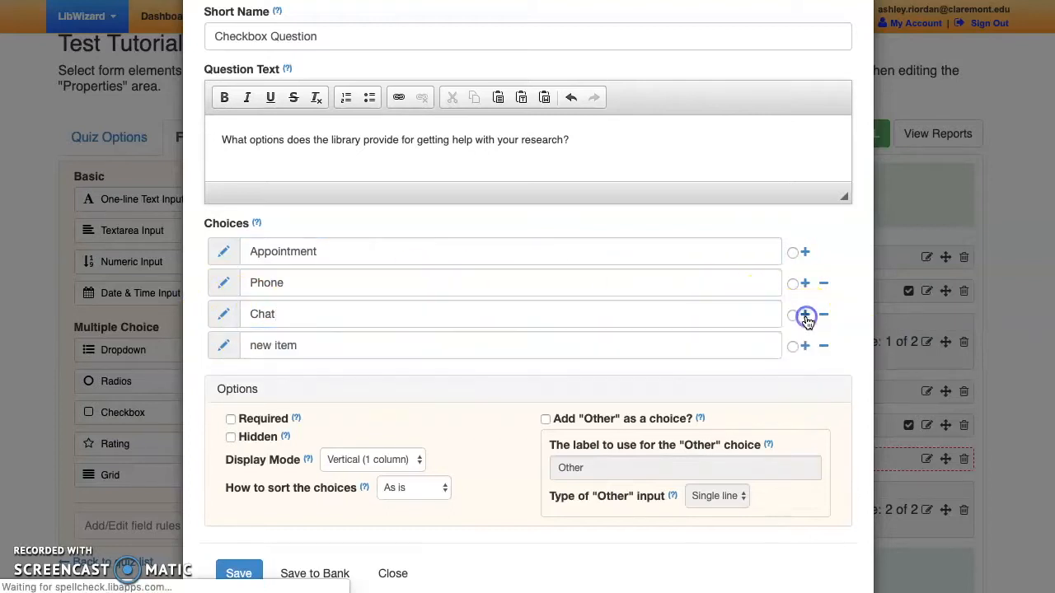
{"action": "left_click_drag", "start_coordinate": [433, 350], "coordinate": [216, 342]}
{"action": "type", "text": "Email"}
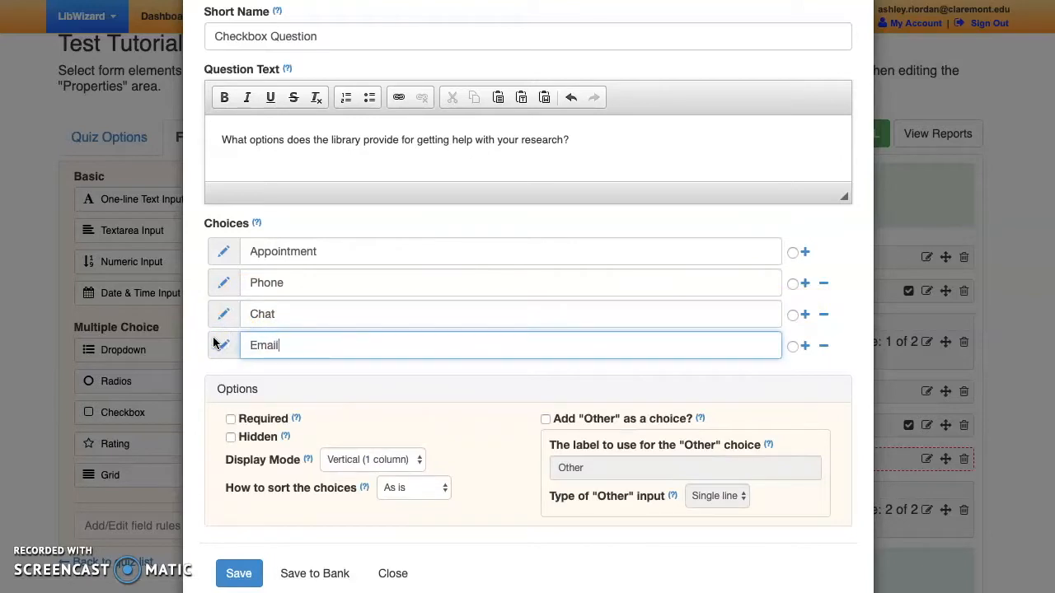
{"action": "left_click", "coordinate": [376, 385]}
{"action": "scroll", "coordinate": [377, 387], "scroll_direction": "down", "scroll_amount": 1}
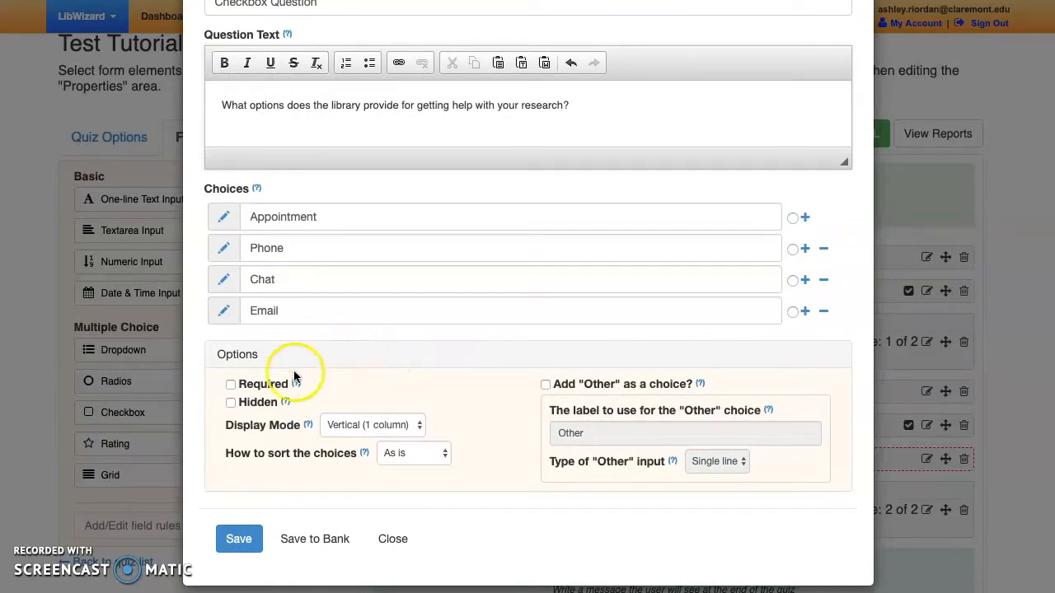
{"action": "left_click", "coordinate": [233, 385]}
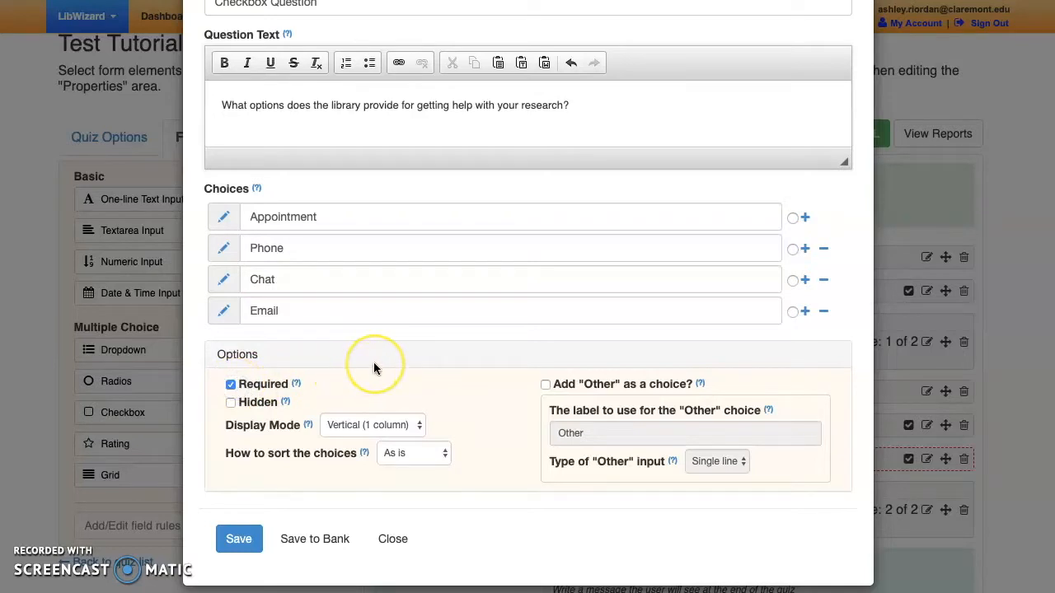
- Mark Appointment, Phone, Chat and Email as the checkbox question's correct answers and require a correct answer to continue
{"action": "scroll", "coordinate": [373, 362], "scroll_direction": "up", "scroll_amount": 3}
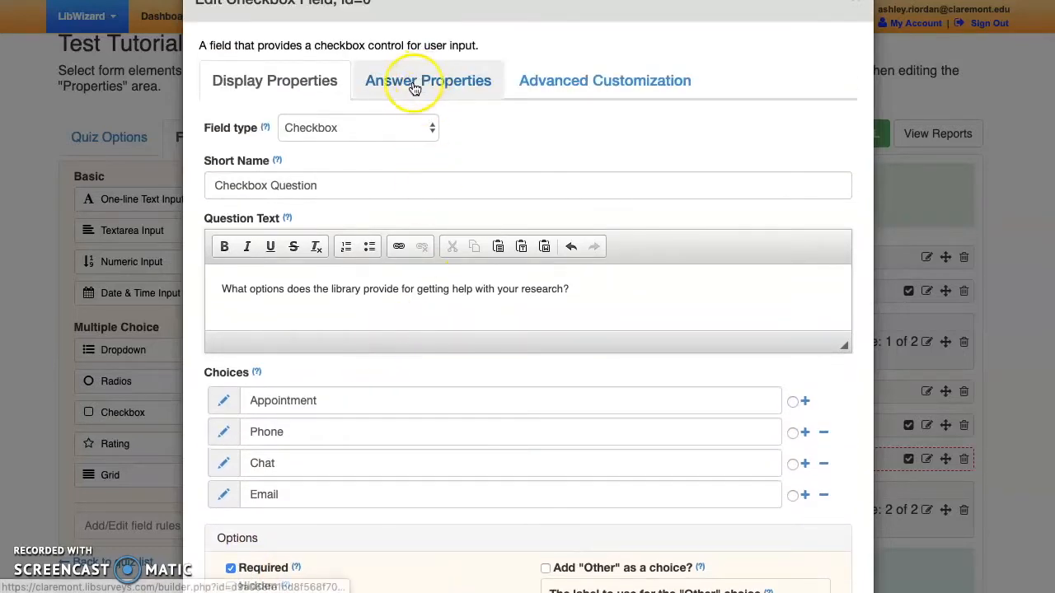
{"action": "left_click", "coordinate": [411, 86]}
{"action": "left_click", "coordinate": [409, 155]}
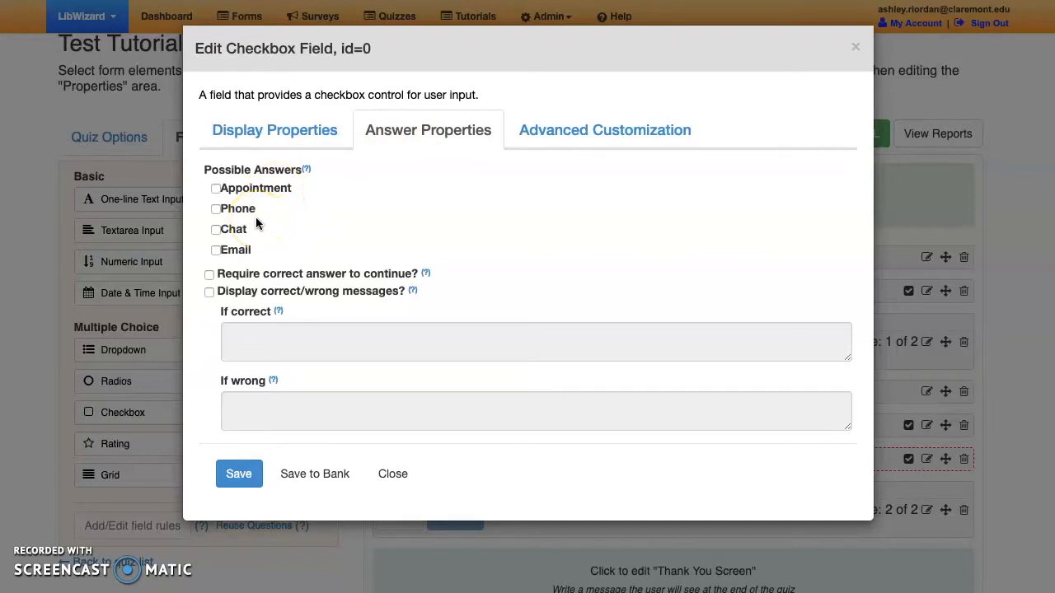
{"action": "left_click", "coordinate": [216, 188]}
{"action": "left_click", "coordinate": [216, 210]}
{"action": "left_click", "coordinate": [217, 230]}
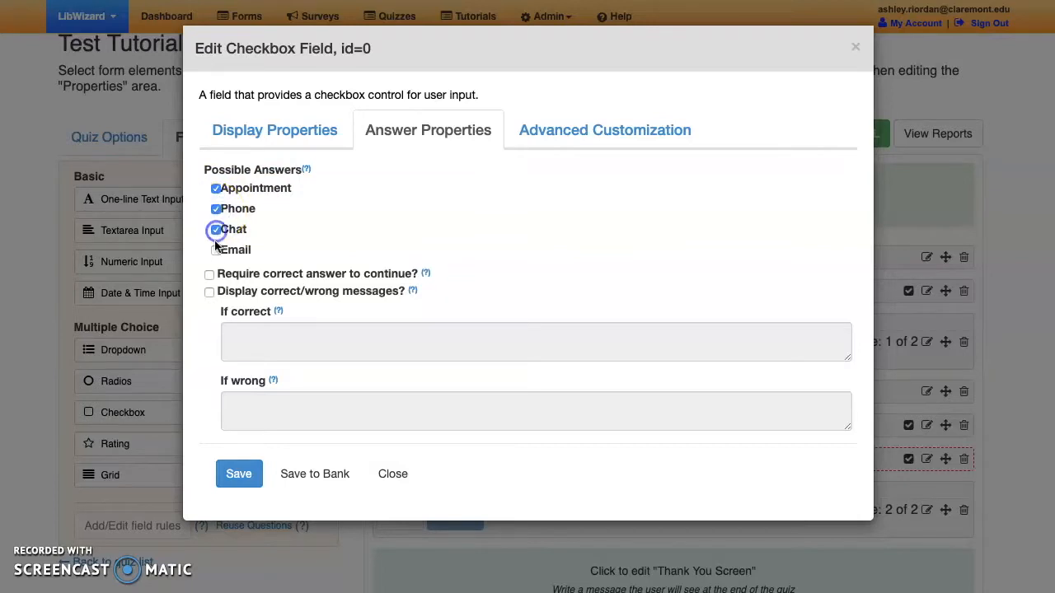
{"action": "left_click", "coordinate": [216, 251]}
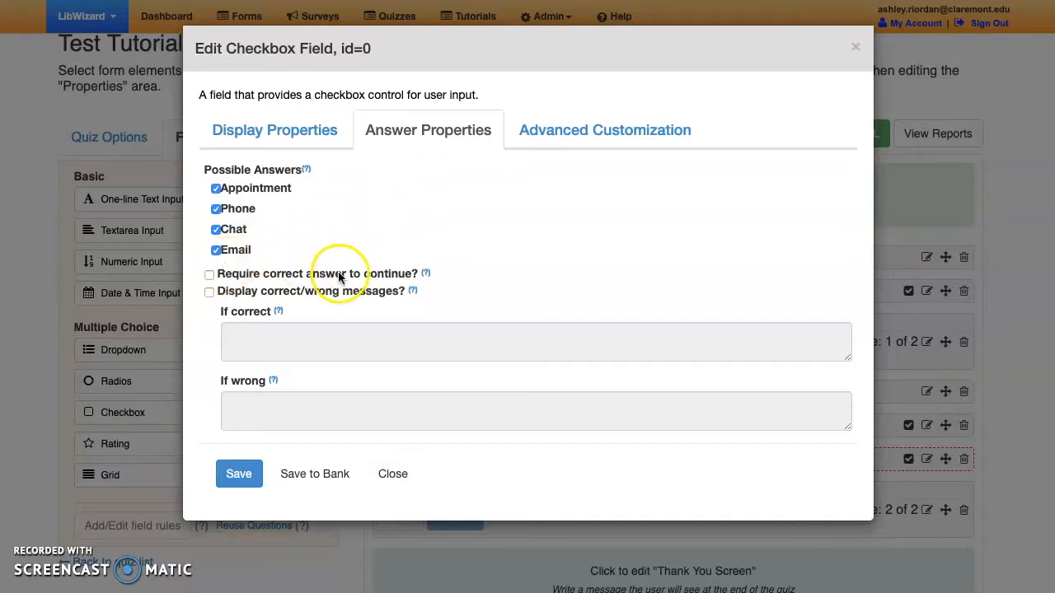
{"action": "left_click", "coordinate": [209, 274]}
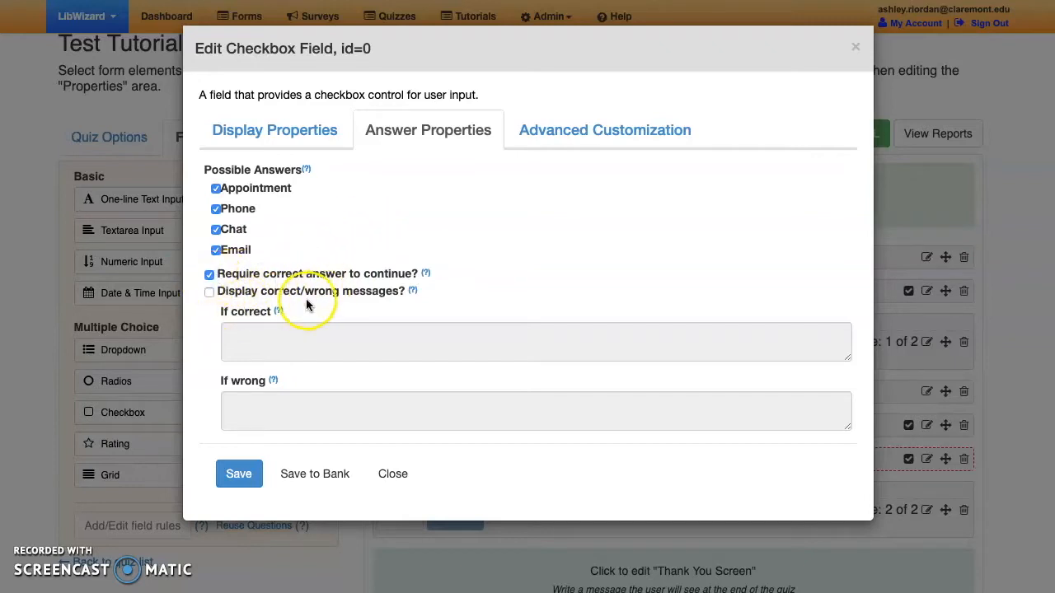
- Enable correct/wrong messages and set the correct-answer message to "Yes! Please contact us for assistance. We're happy to help!"
{"action": "left_click", "coordinate": [209, 293]}
{"action": "left_click", "coordinate": [259, 334]}
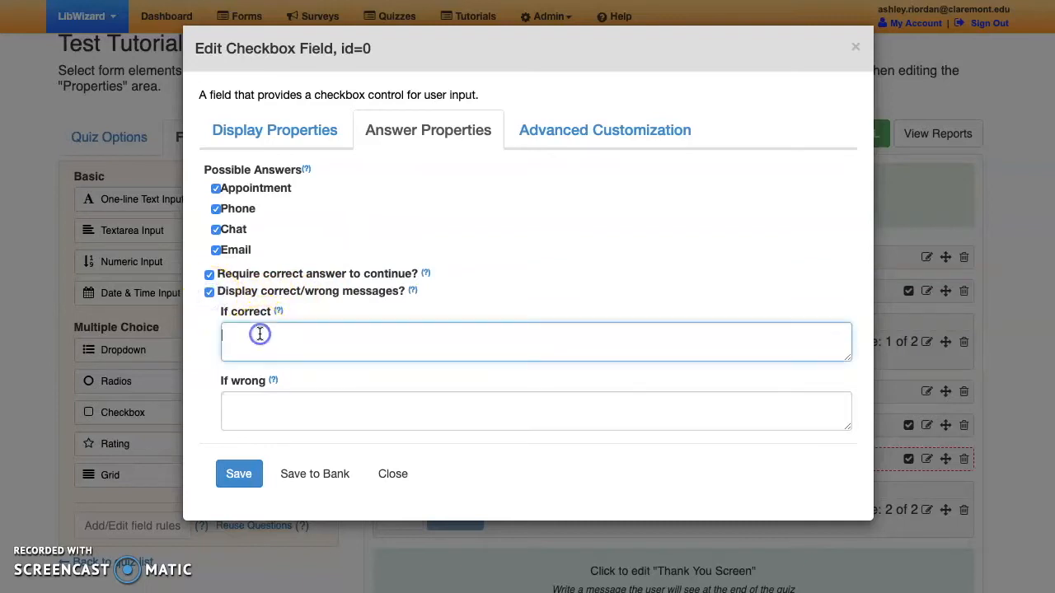
{"action": "type", "text": "Yes! Please contact us f"}
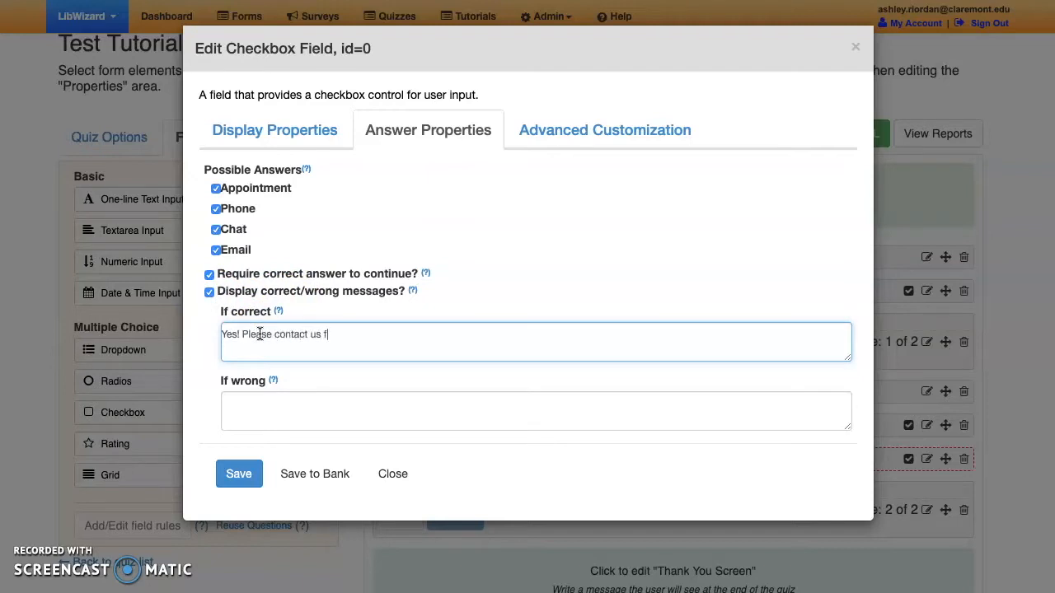
{"action": "type", "text": "or assistance. We're happy to help!"}
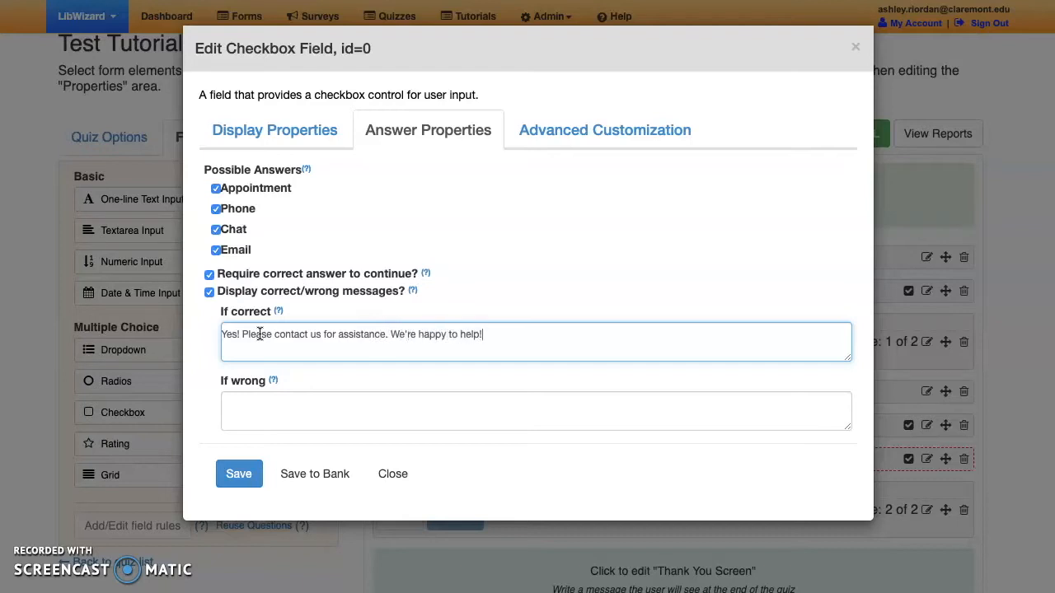
- Set the wrong-answer message to "Incorrect. View the library website for more options." and save the checkbox field
{"action": "left_click", "coordinate": [283, 400]}
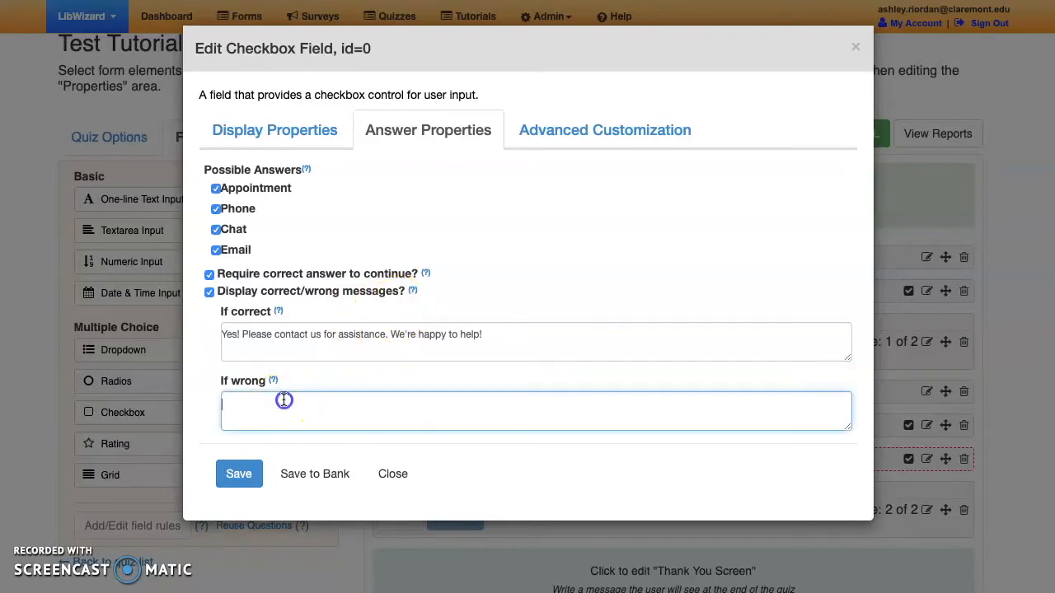
{"action": "type", "text": "Incorrect. View the library website for more options."}
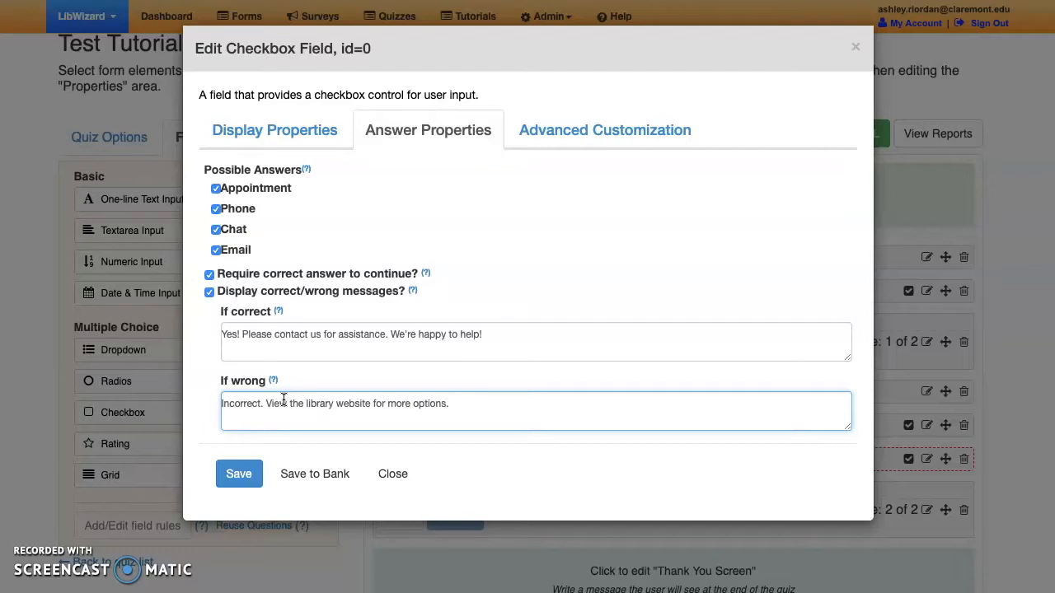
{"action": "left_click", "coordinate": [241, 474]}
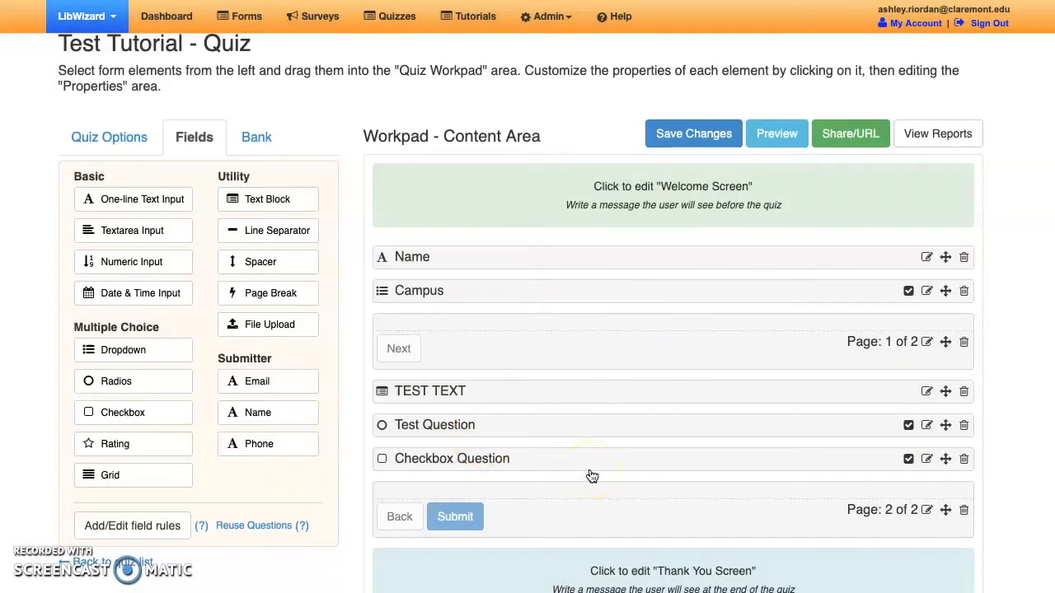
- Preview the quiz, choose HMC as the campus, and continue to page 2
{"action": "left_click", "coordinate": [776, 140]}
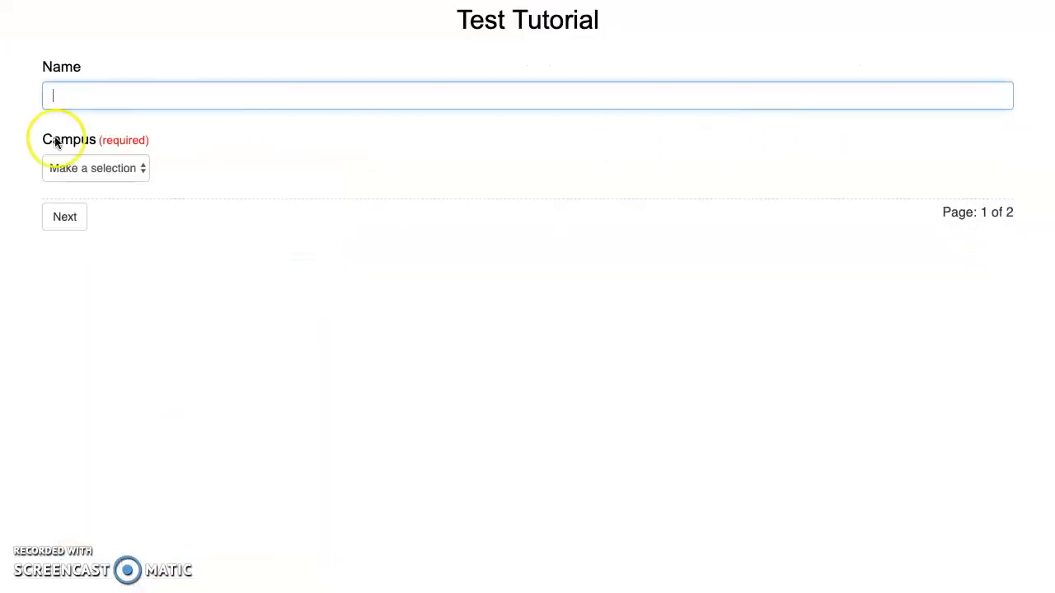
{"action": "left_click", "coordinate": [106, 169]}
{"action": "left_click", "coordinate": [94, 198]}
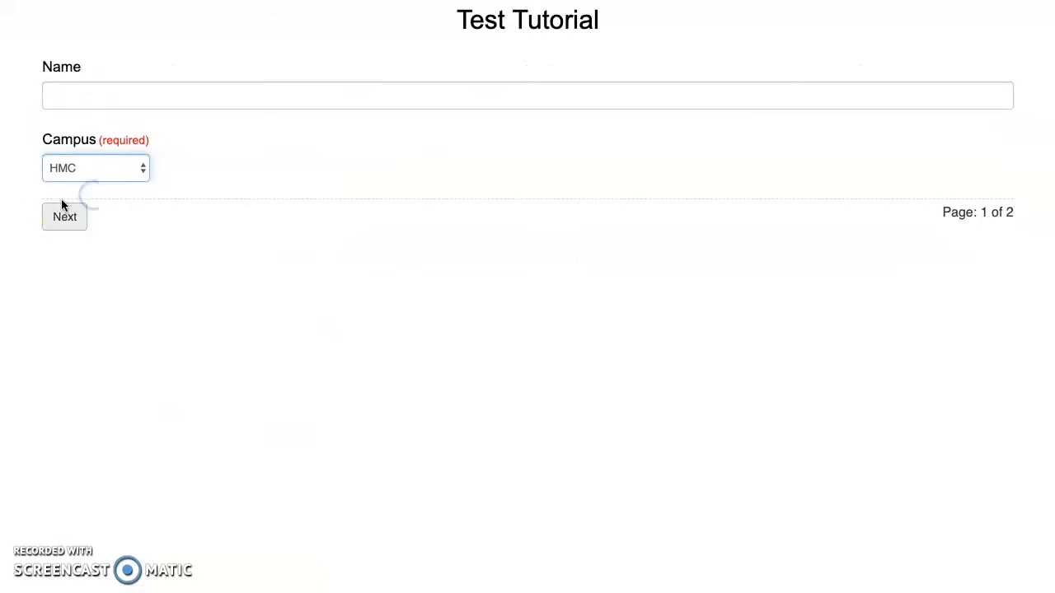
{"action": "left_click", "coordinate": [64, 215]}
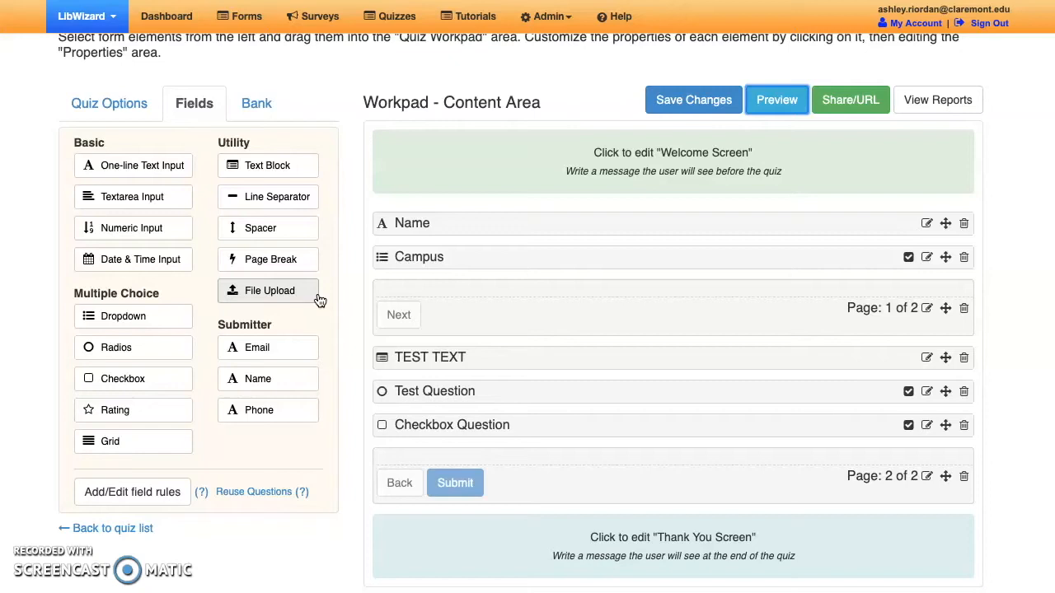
- View the quiz's embed widget code and direct URL, and close the sharing information
{"action": "left_click", "coordinate": [841, 101]}
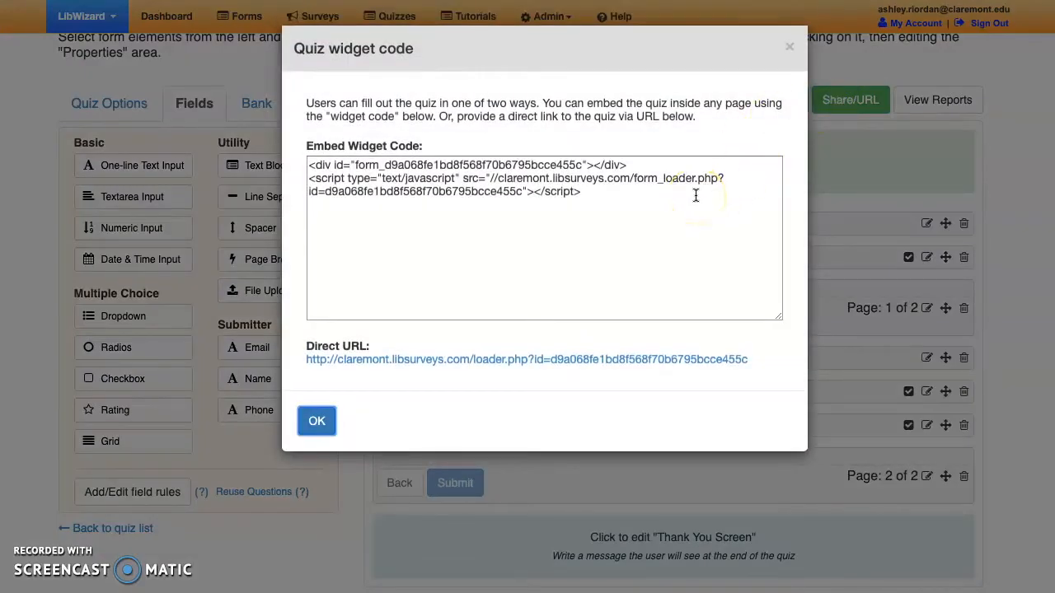
{"action": "left_click", "coordinate": [614, 368]}
{"action": "left_click", "coordinate": [507, 311]}
{"action": "left_click", "coordinate": [318, 422]}
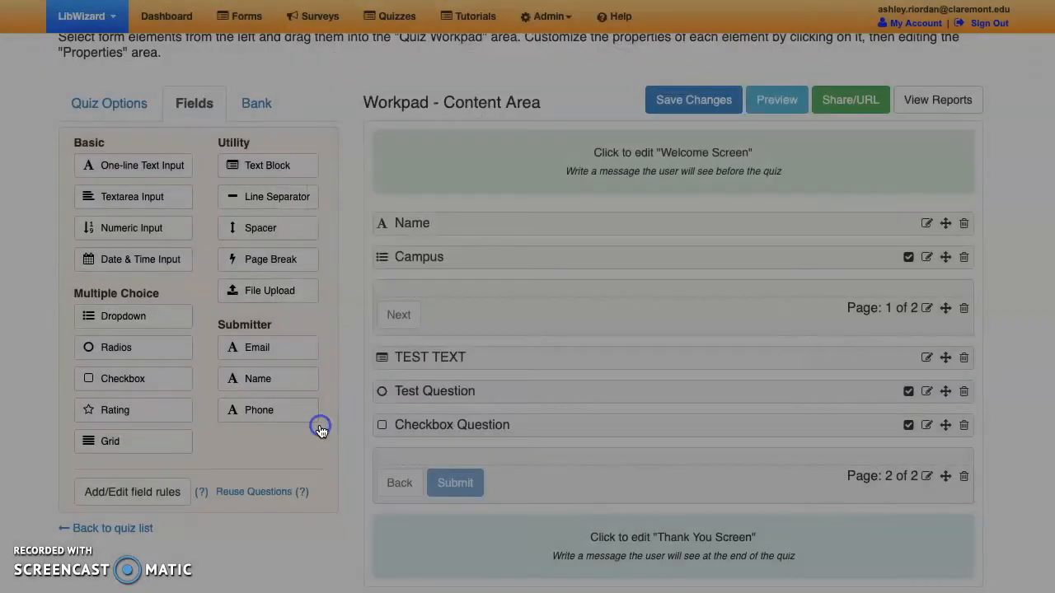
- Open the quiz's basic info options
{"action": "scroll", "coordinate": [250, 209], "scroll_direction": "up", "scroll_amount": 3}
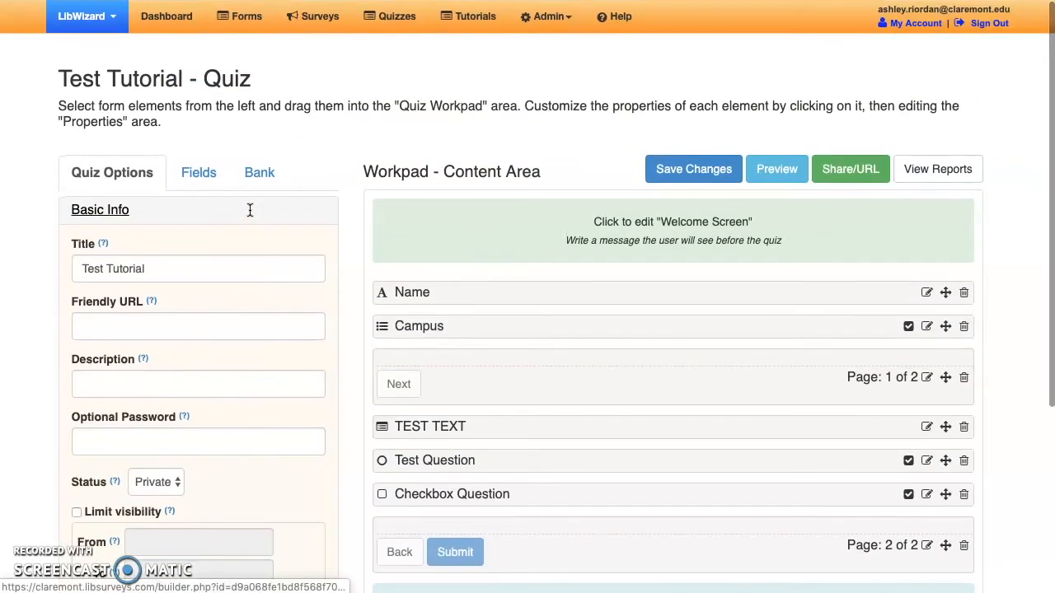